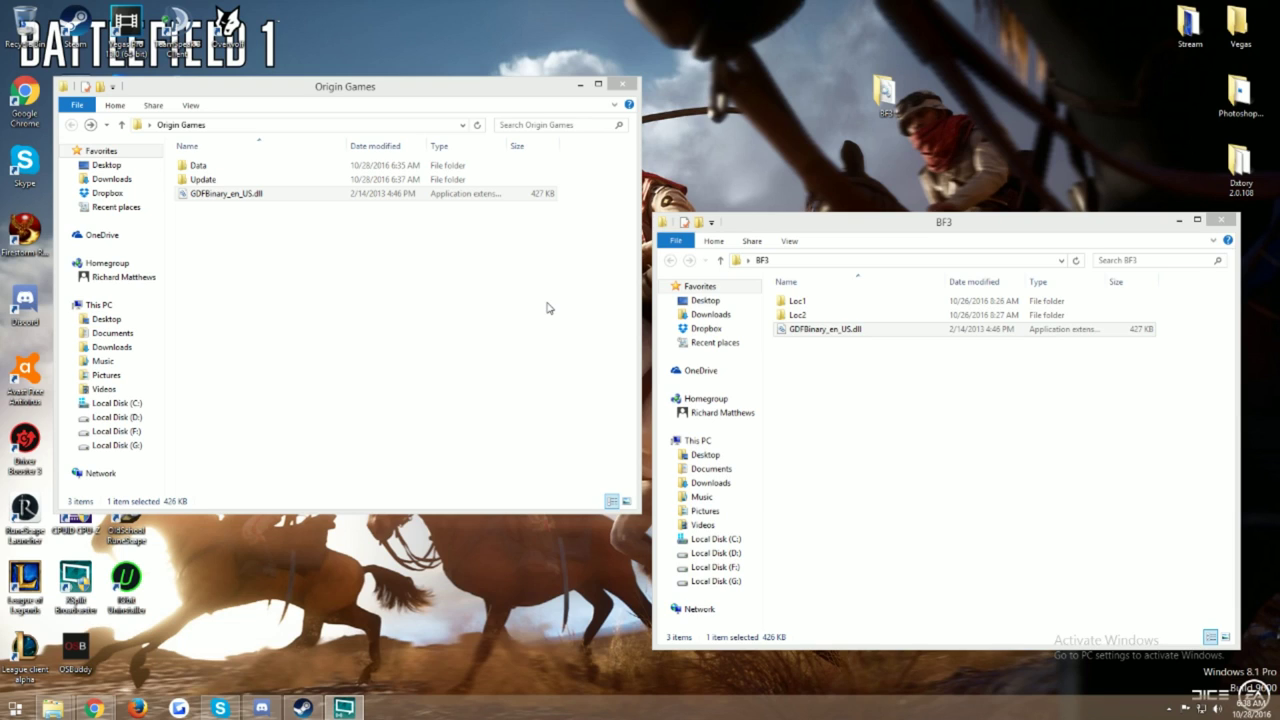
Rearrange the Origin Games and BF3 folder windows on screen.
left_click_drag(449, 86, 450, 194)
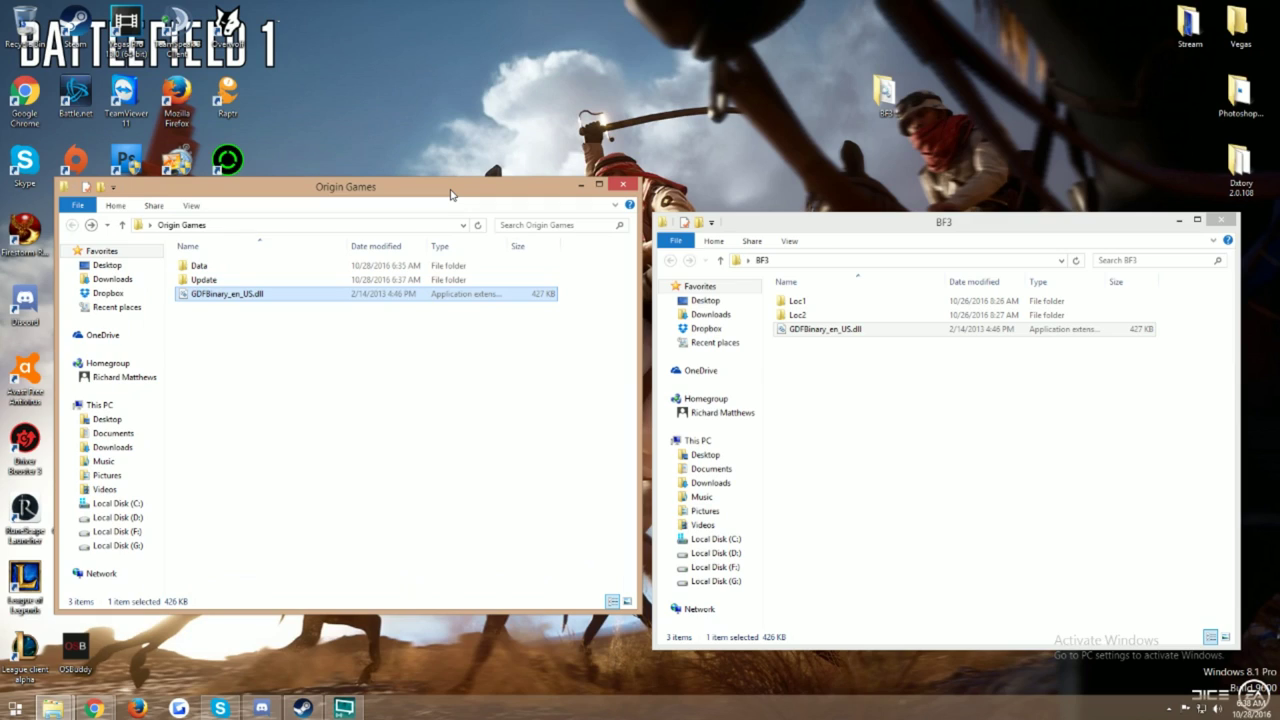
left_click_drag(451, 194, 449, 203)
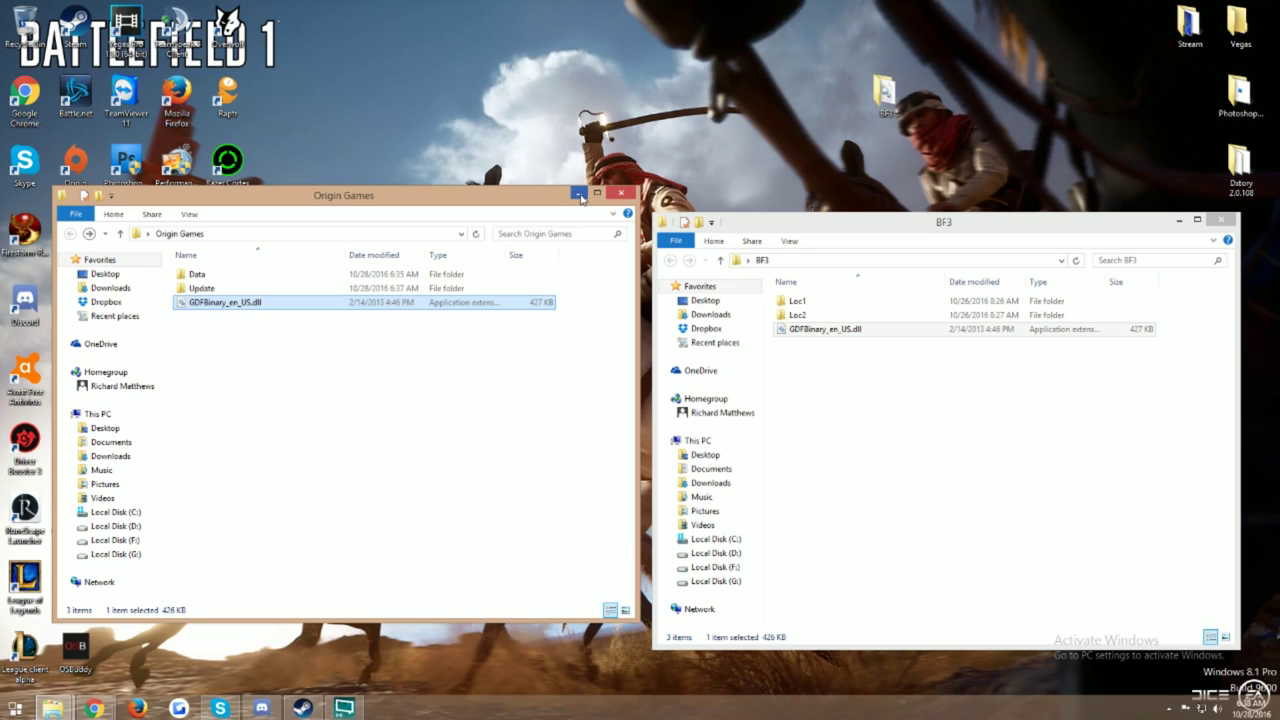
left_click(621, 193)
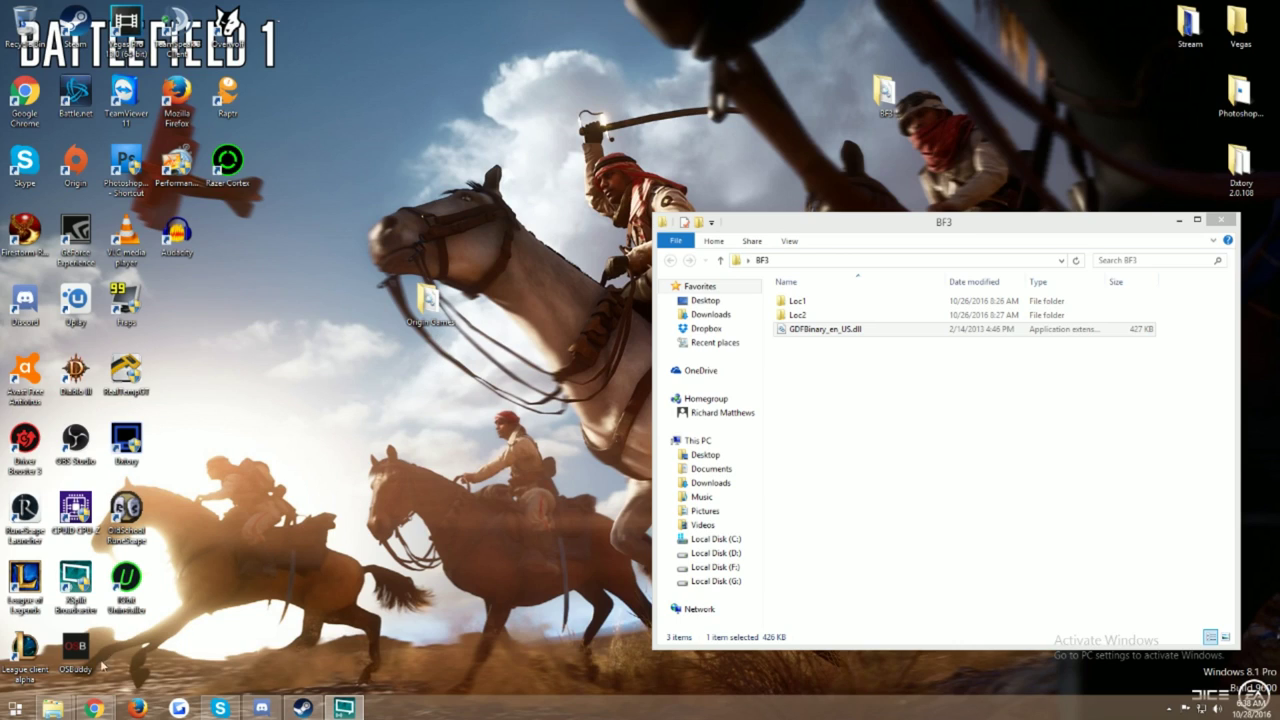
left_click(75, 640)
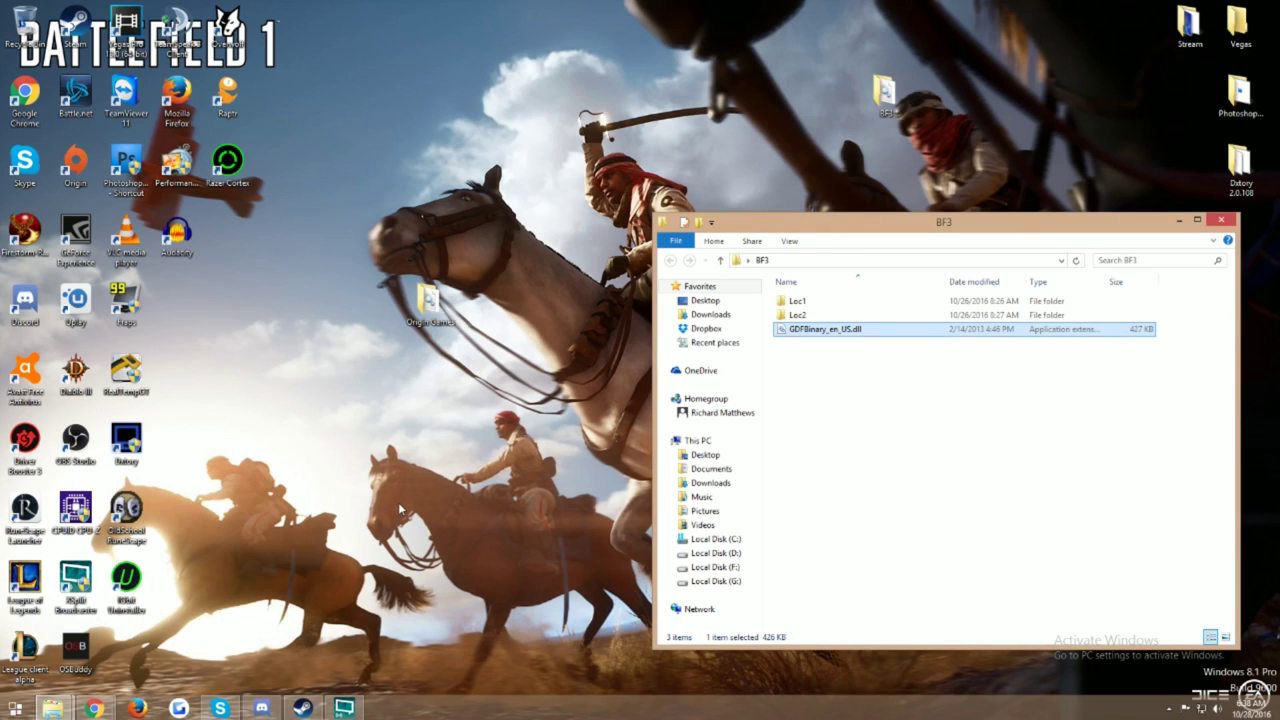
mouse_move(53, 708)
left_click(280, 600)
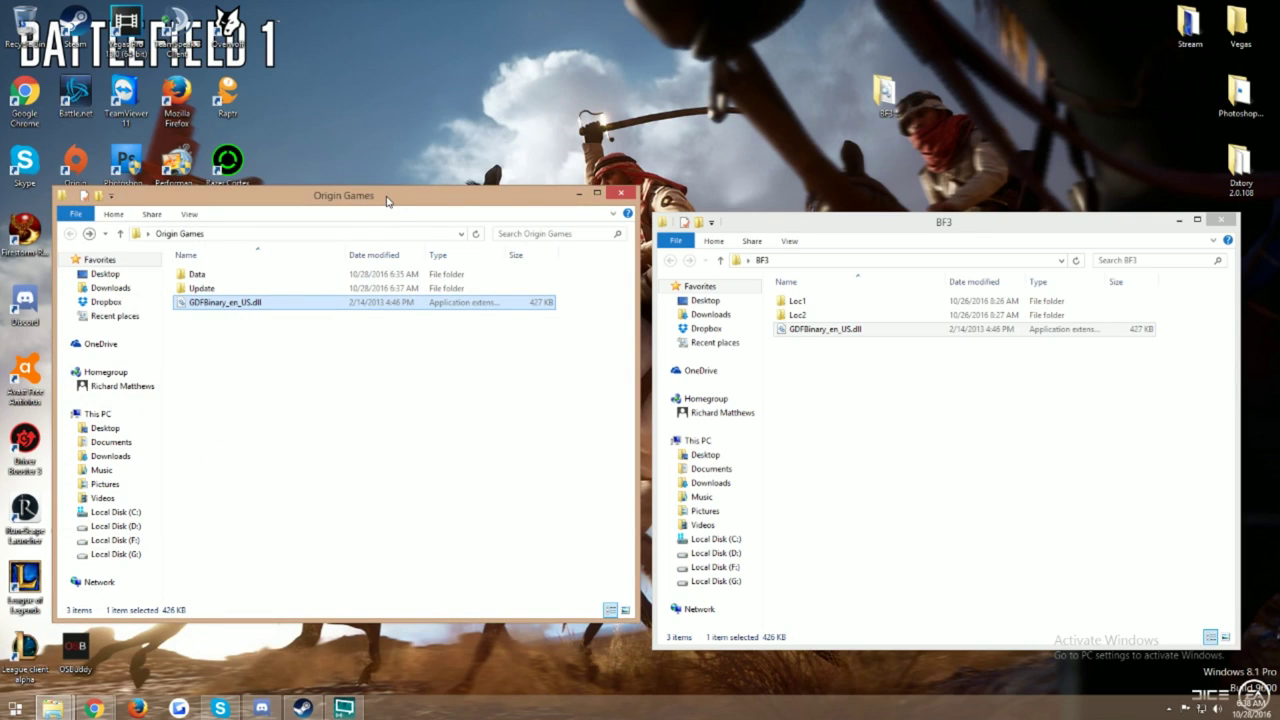
left_click_drag(386, 200, 436, 192)
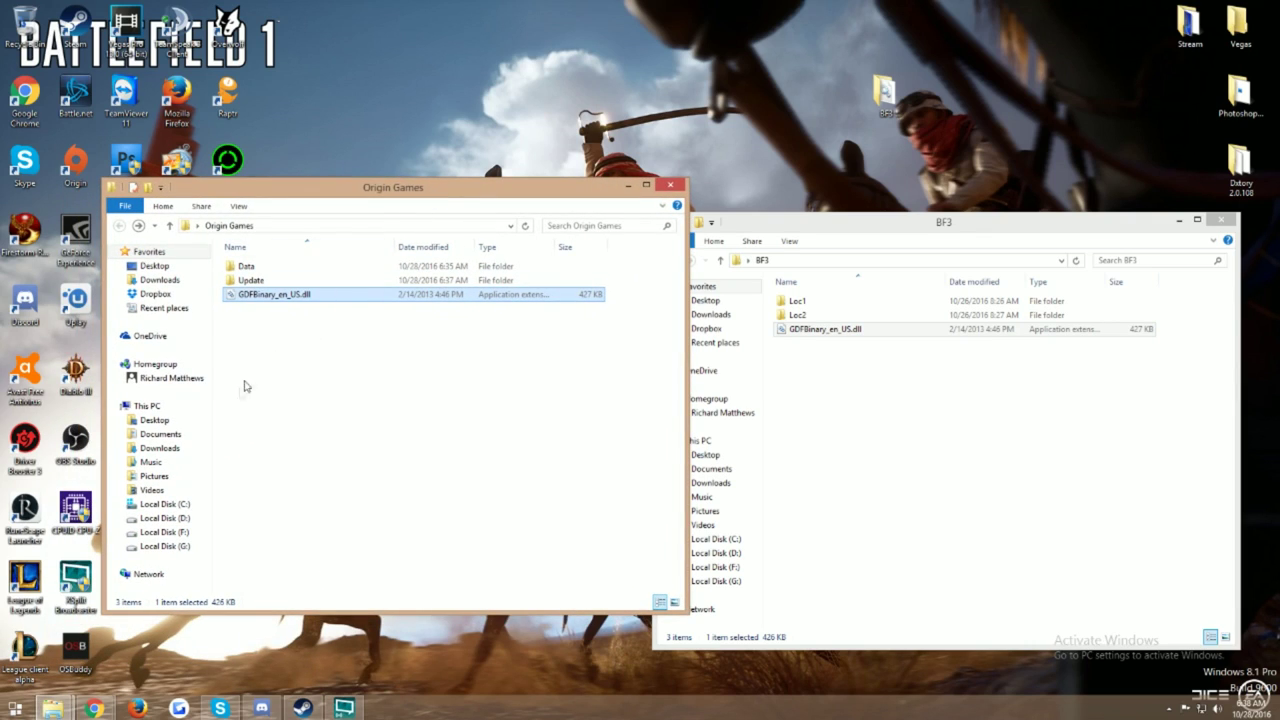
Browse from This PC through Local Disk (C:) and Program Files (x86) into Origin Games.
left_click(181, 412)
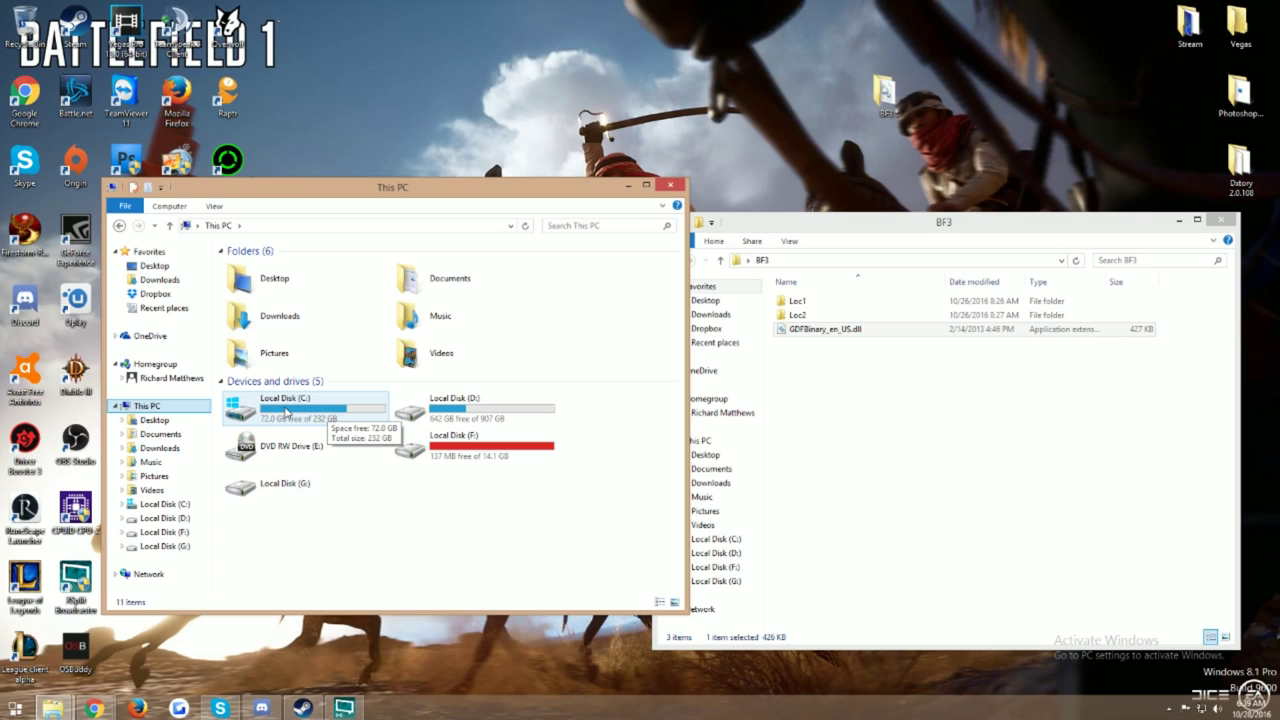
double_click(294, 409)
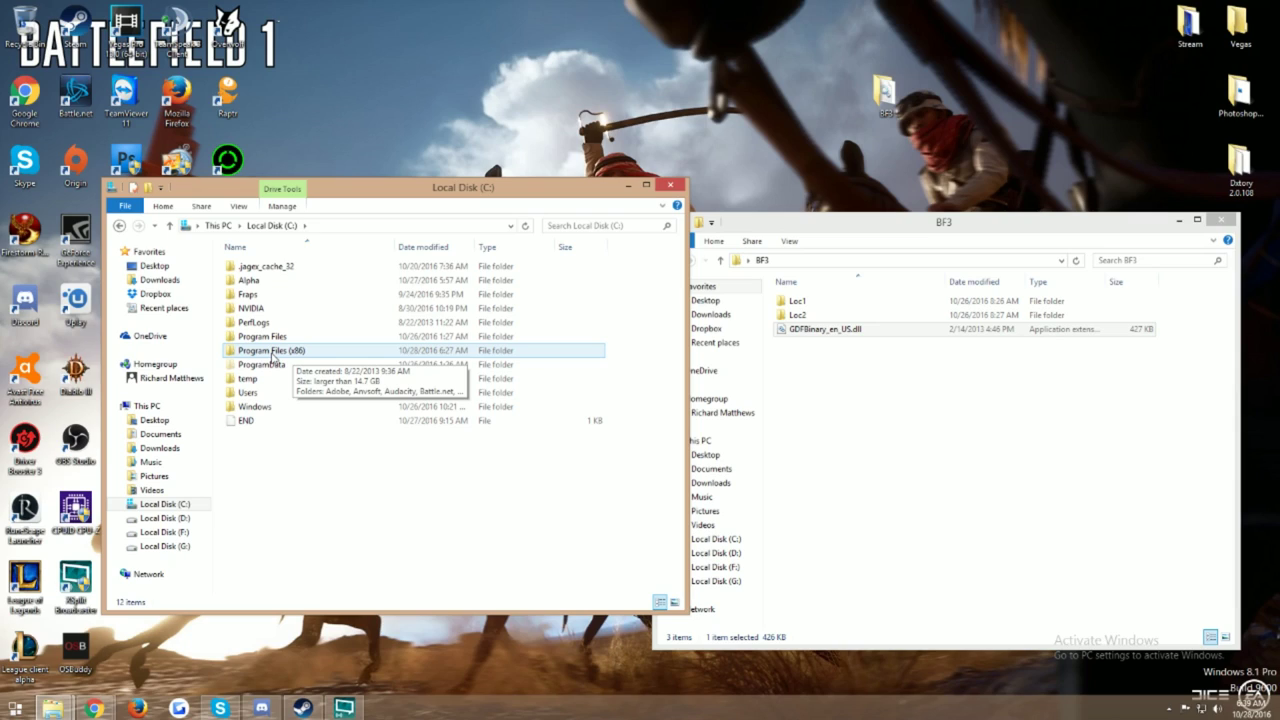
double_click(289, 339)
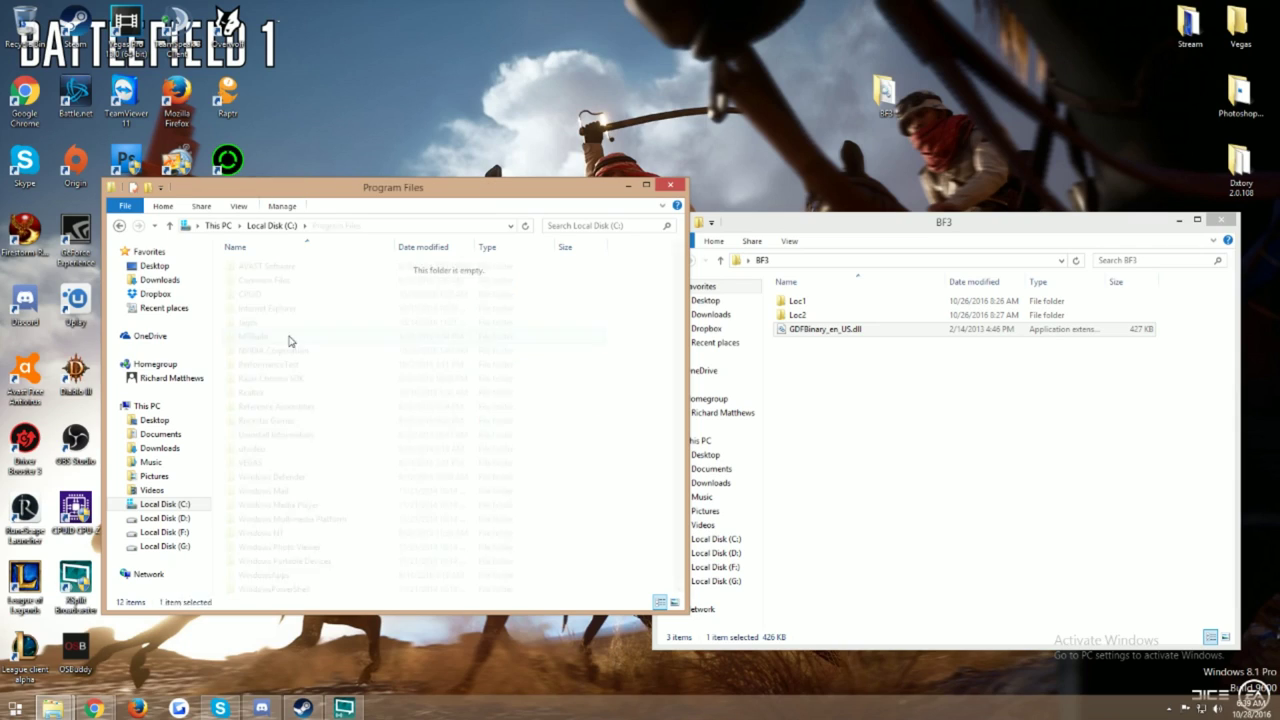
key("BackSpace")
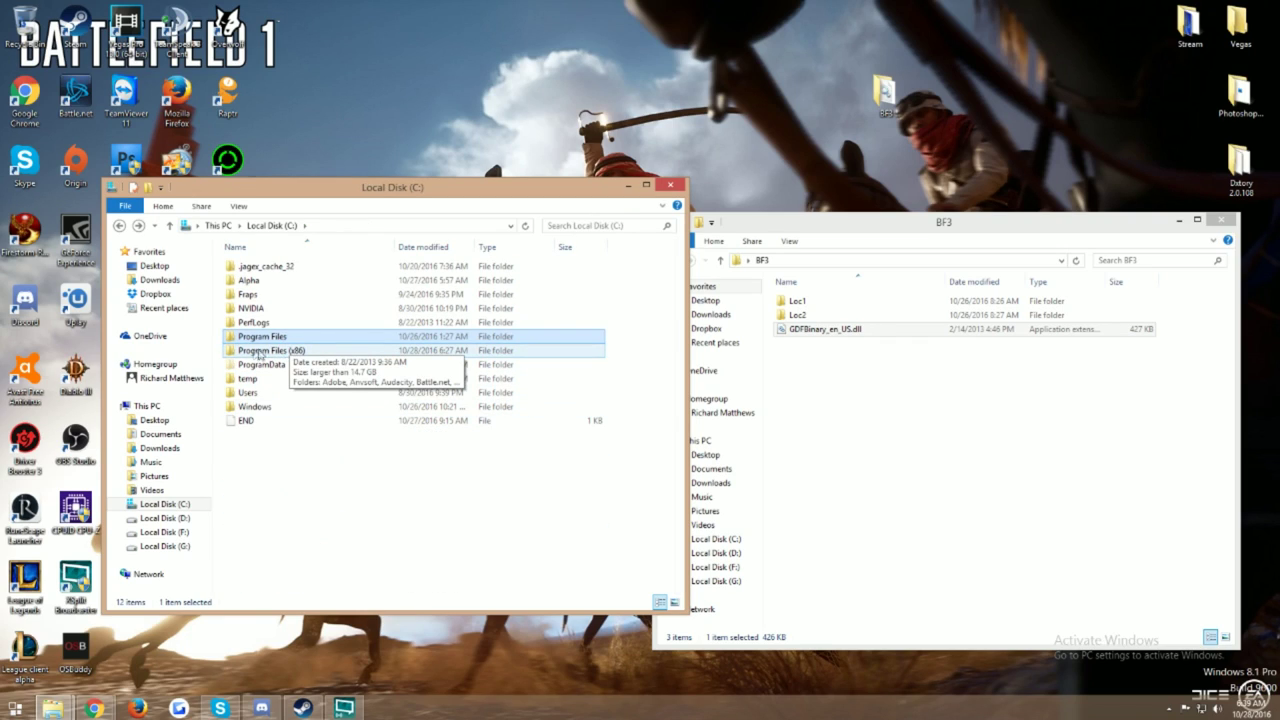
double_click(292, 355)
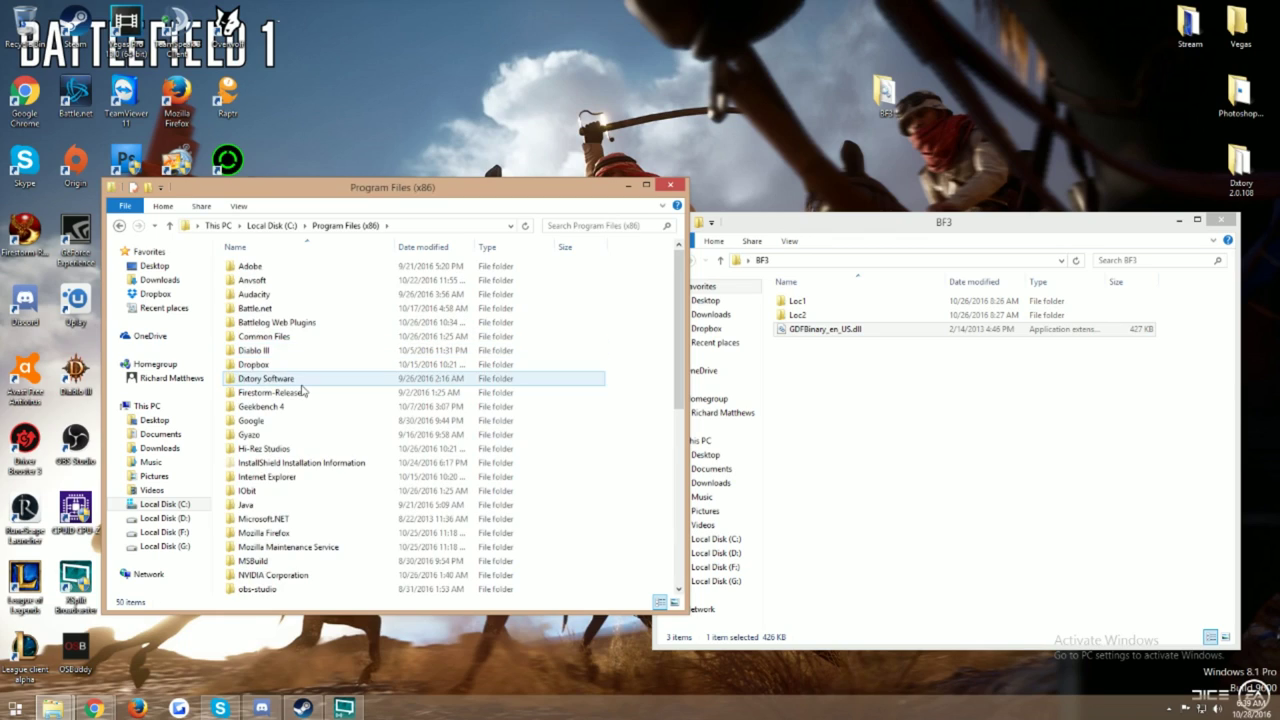
scroll(303, 389, "down", 4)
left_click(263, 461)
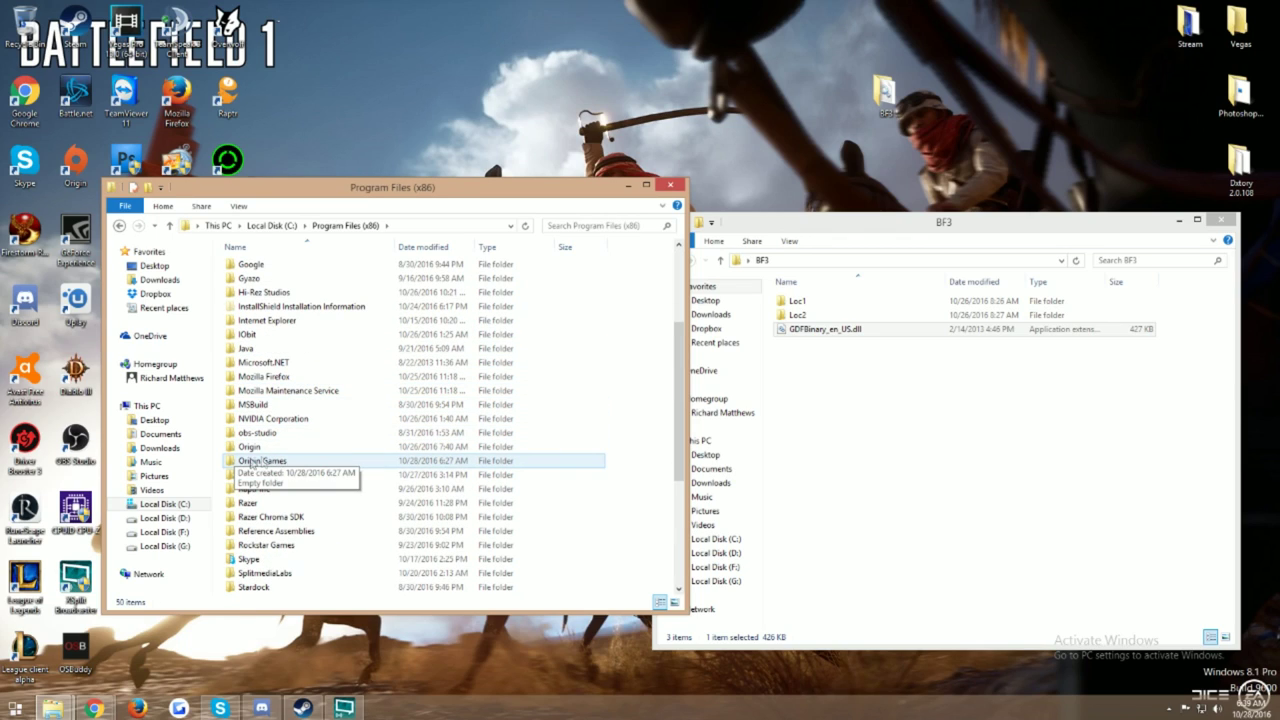
double_click(263, 462)
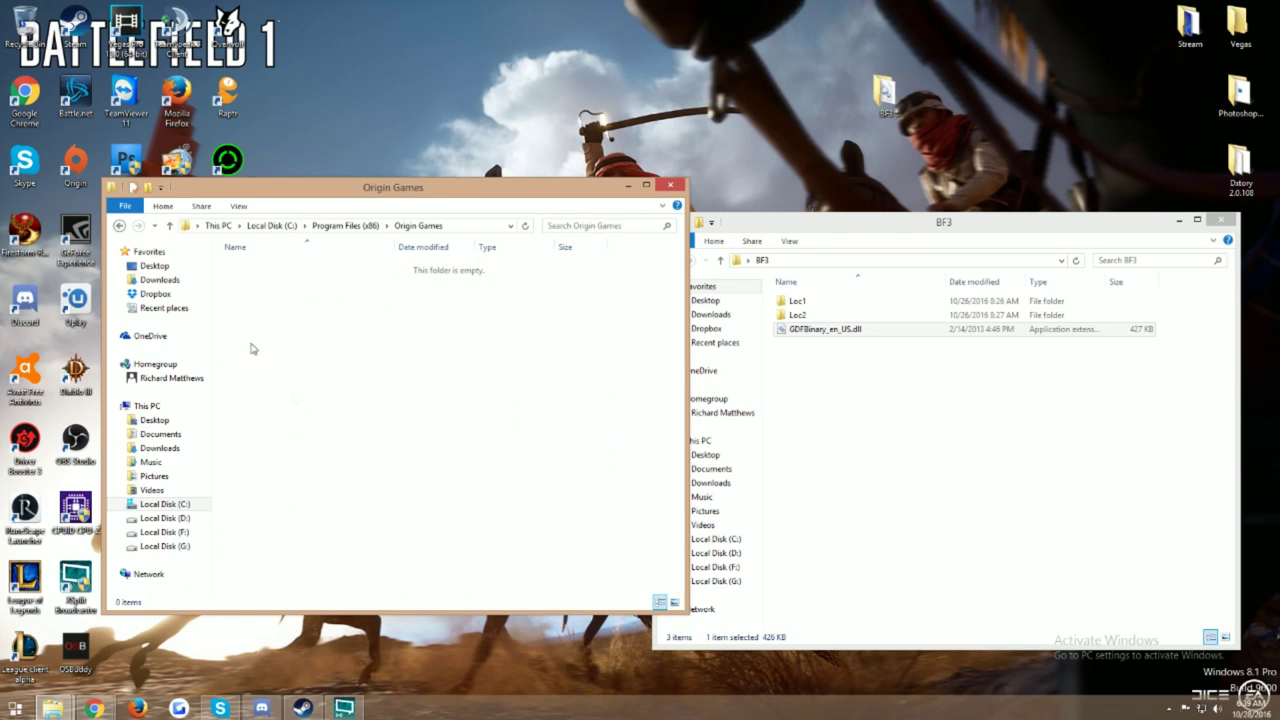
Close the empty Origin Games window and reopen the desktop Origin Games folder on the left.
left_click_drag(312, 308, 400, 346)
left_click_drag(500, 187, 576, 174)
left_click(738, 175)
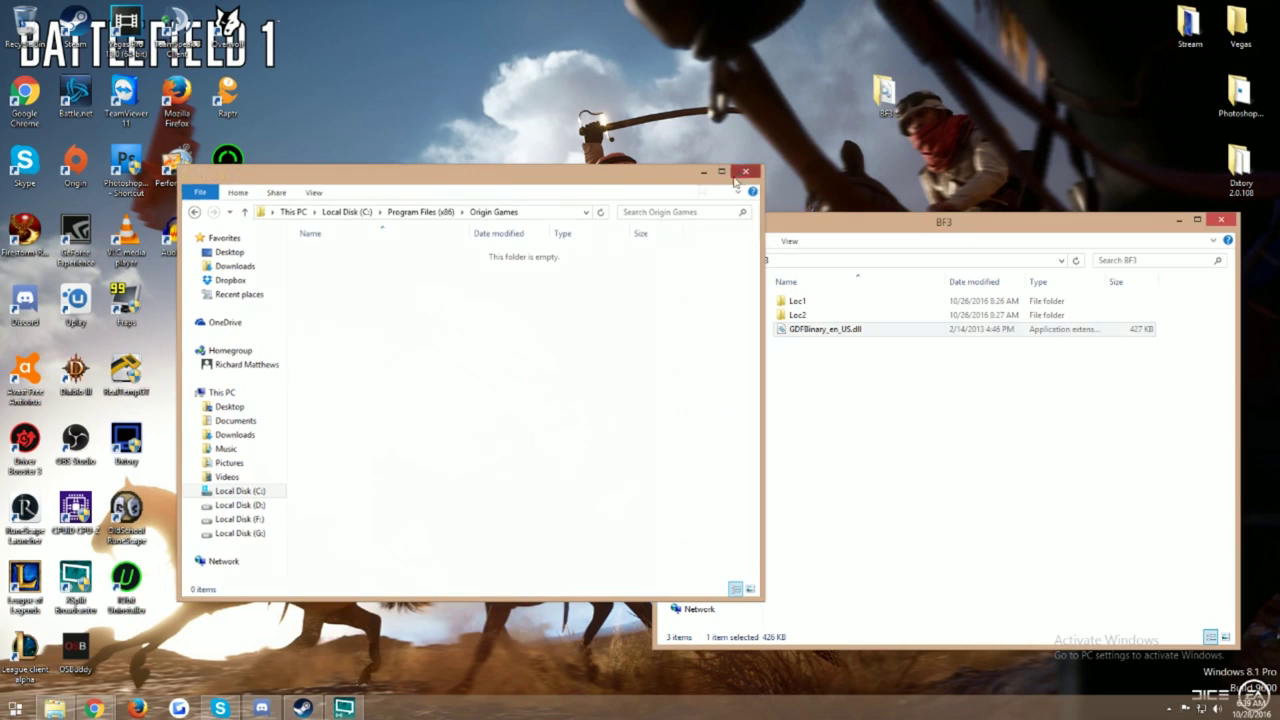
double_click(425, 300)
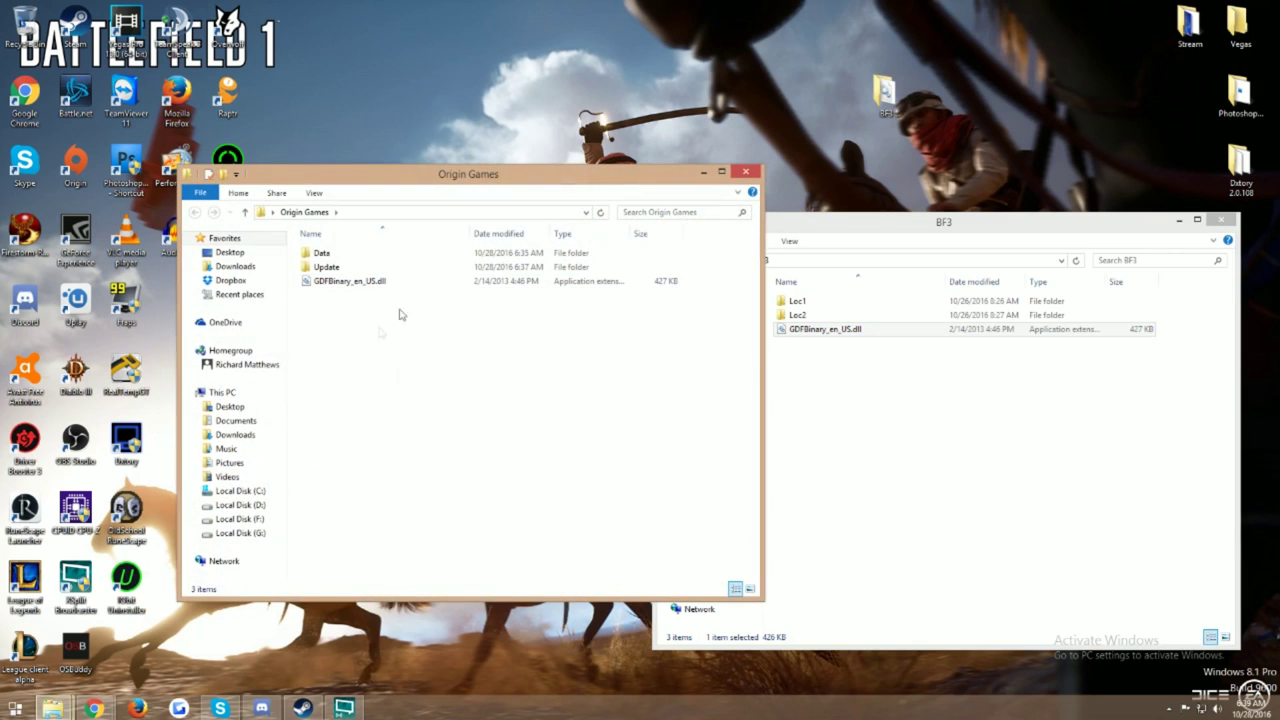
left_click_drag(365, 355, 320, 420)
left_click_drag(333, 518, 351, 329)
left_click_drag(381, 178, 260, 220)
Look inside BF3's Loc1 folder at en.sb, then return to the BF3 folder.
left_click(221, 297)
left_click(222, 300)
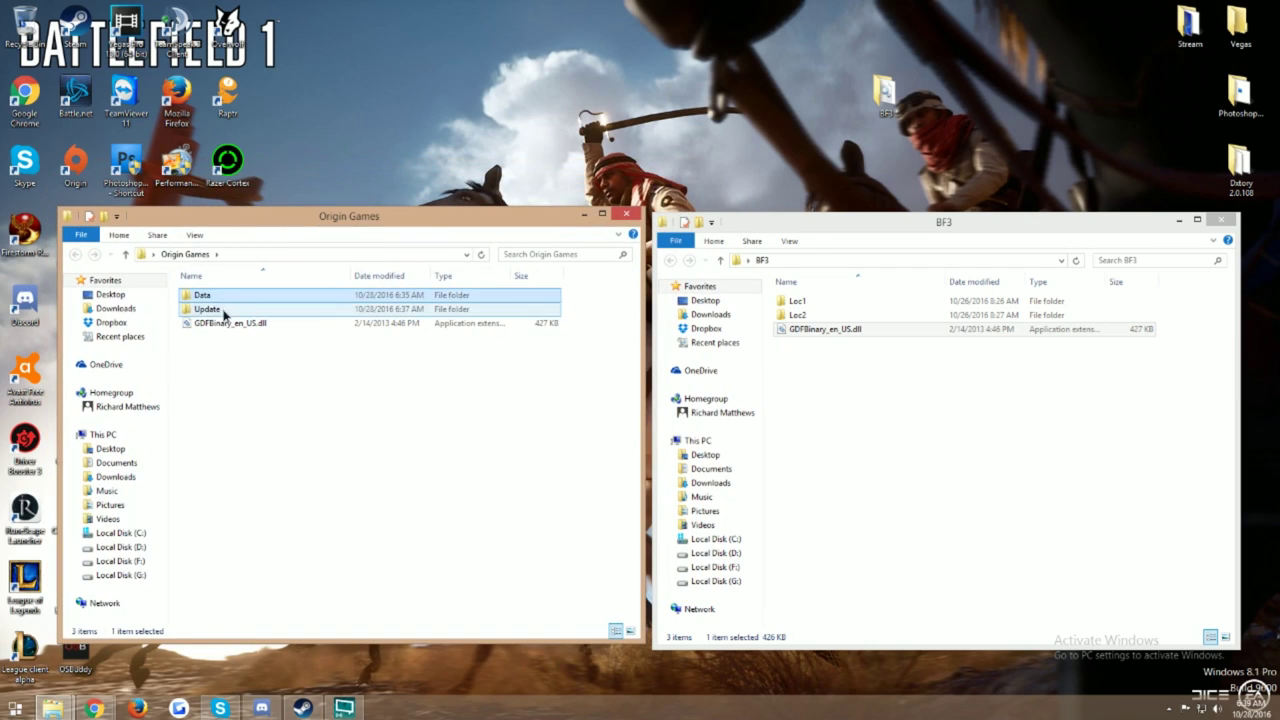
left_click(799, 316)
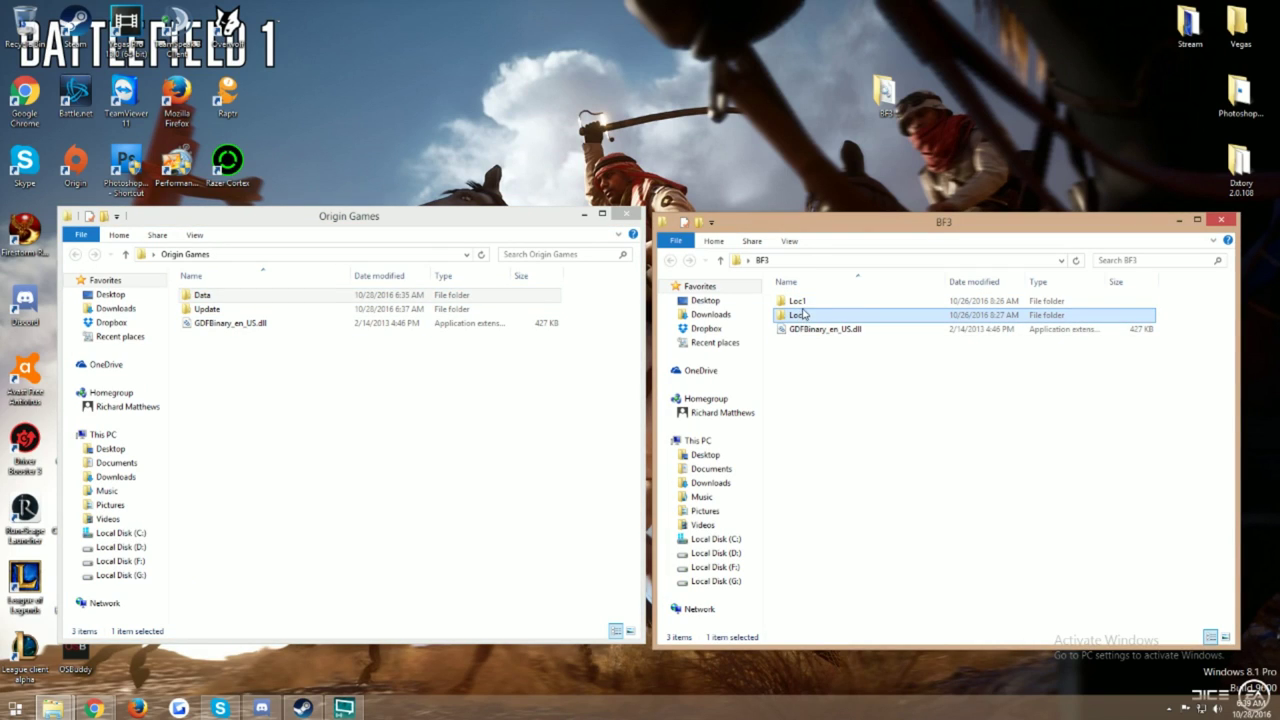
double_click(800, 302)
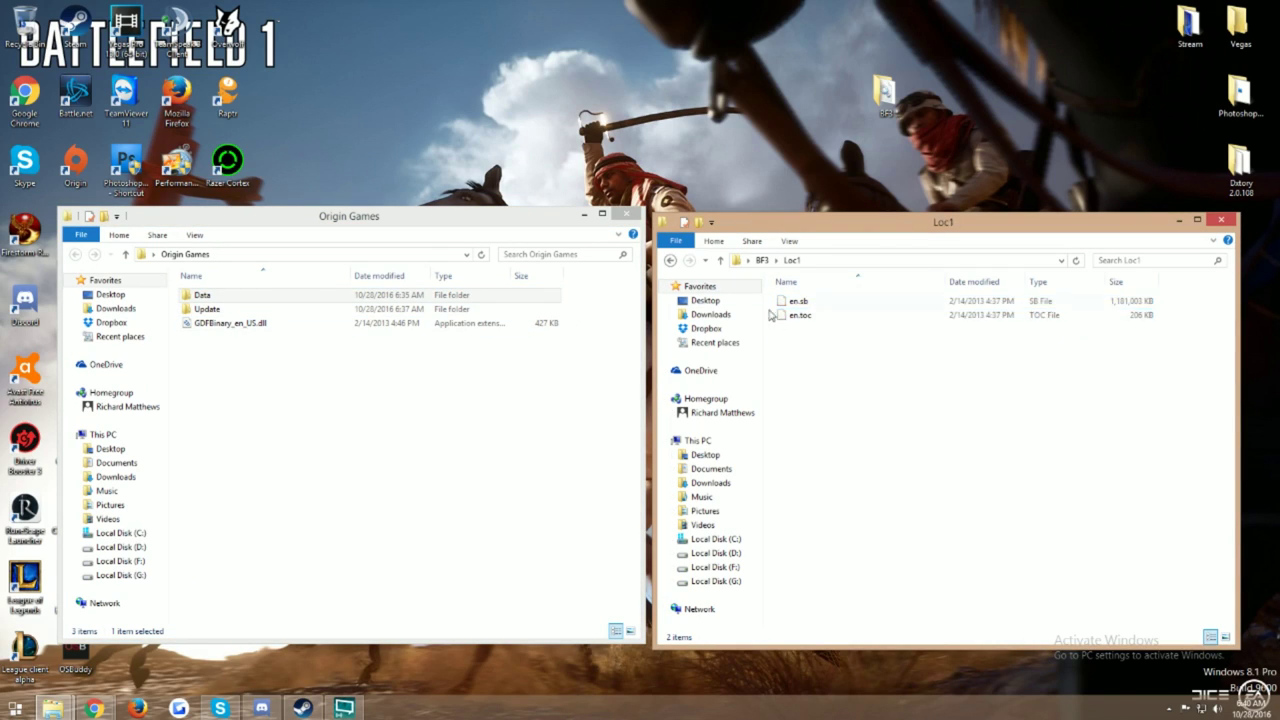
left_click(822, 302)
key("BackSpace")
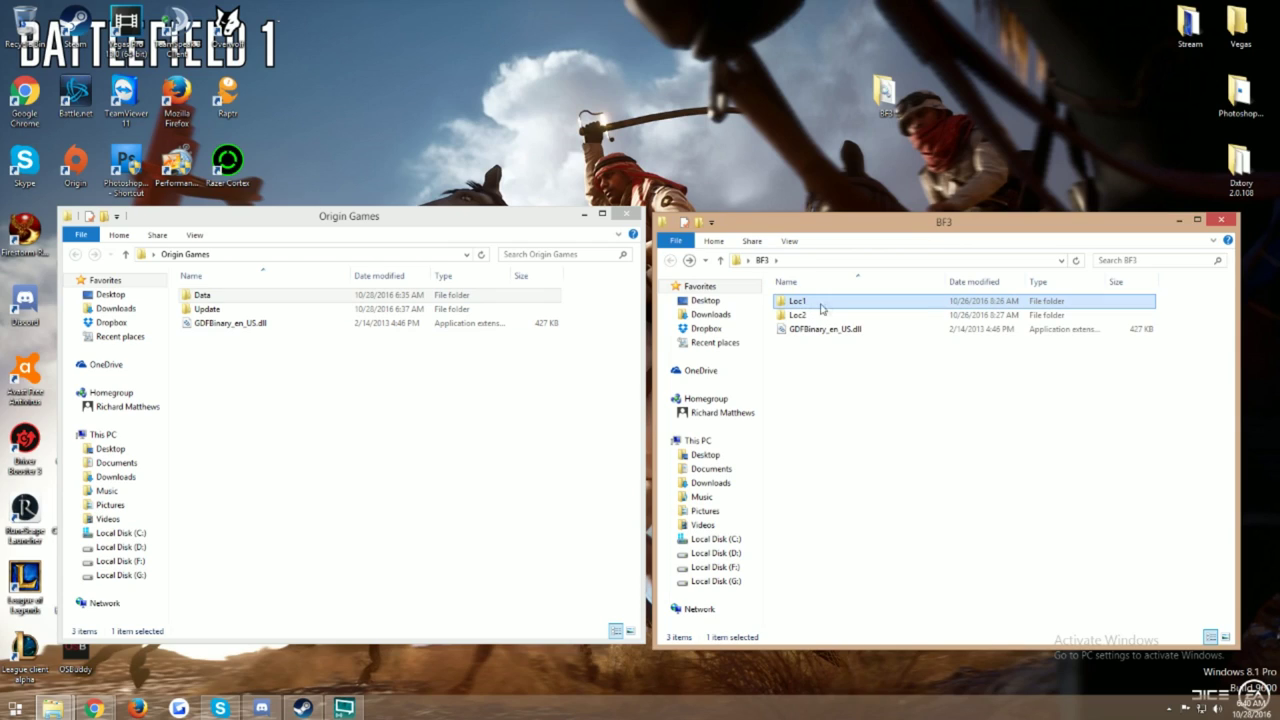
Open Data > Win32 > Loc in the Origin Games window.
double_click(208, 296)
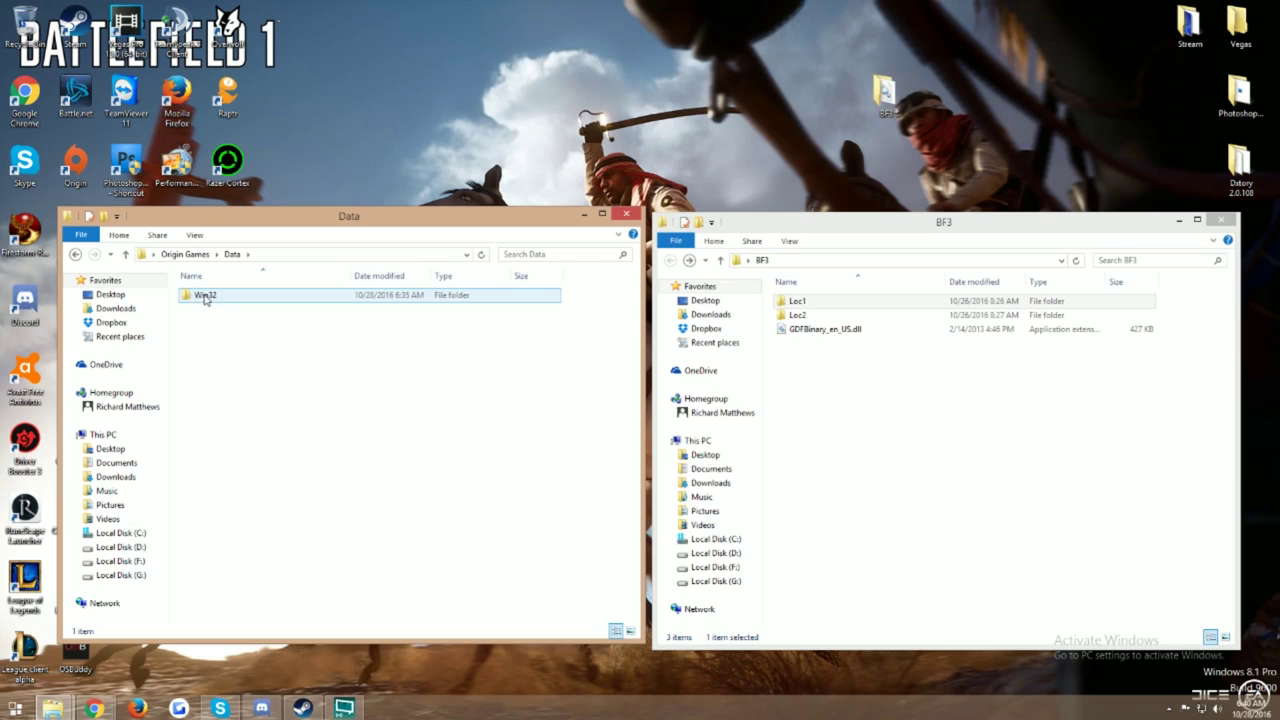
double_click(212, 297)
left_click(200, 300)
double_click(200, 300)
Open BF3's Loc1 folder and select both en.sb and en.toc.
double_click(805, 301)
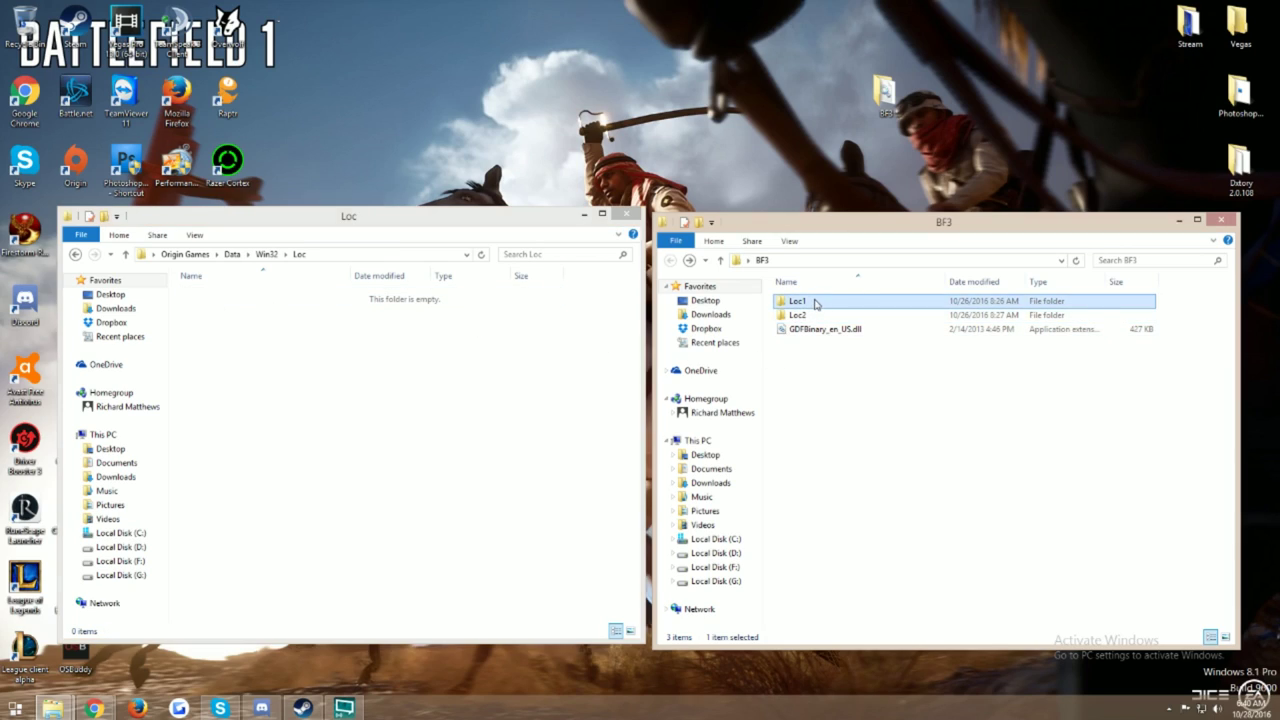
key("ctrl+a")
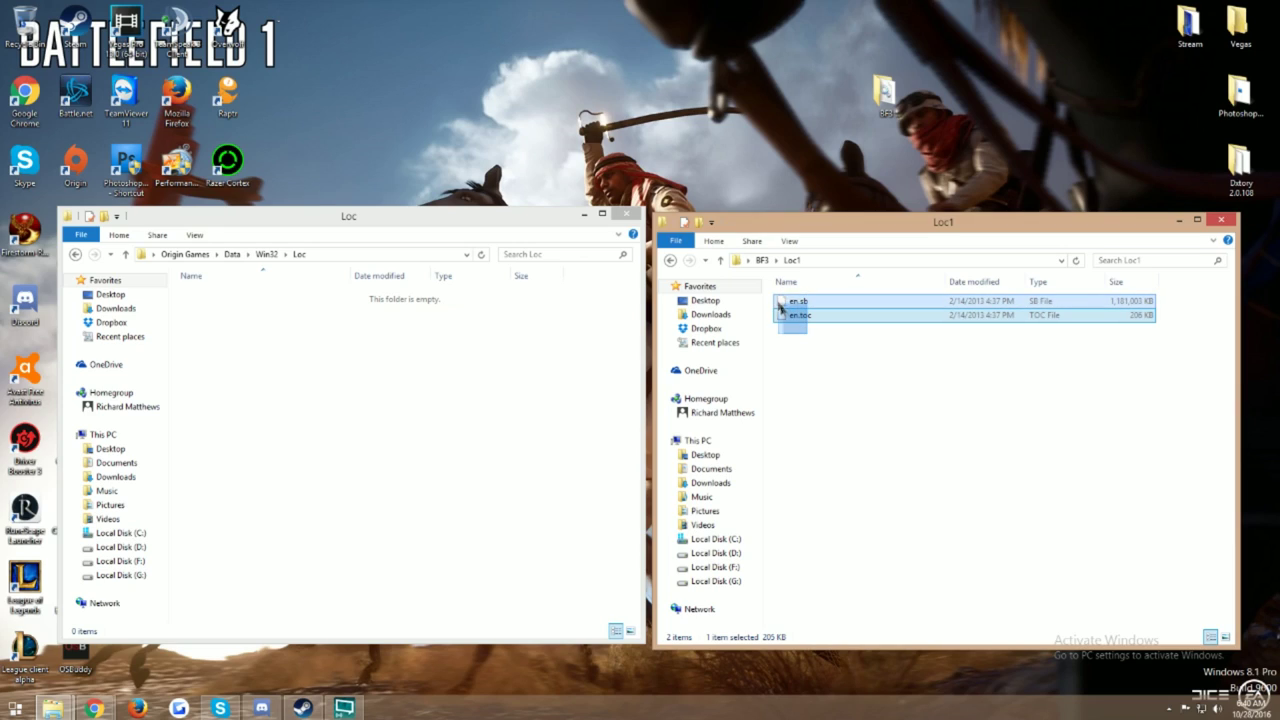
left_click(888, 92)
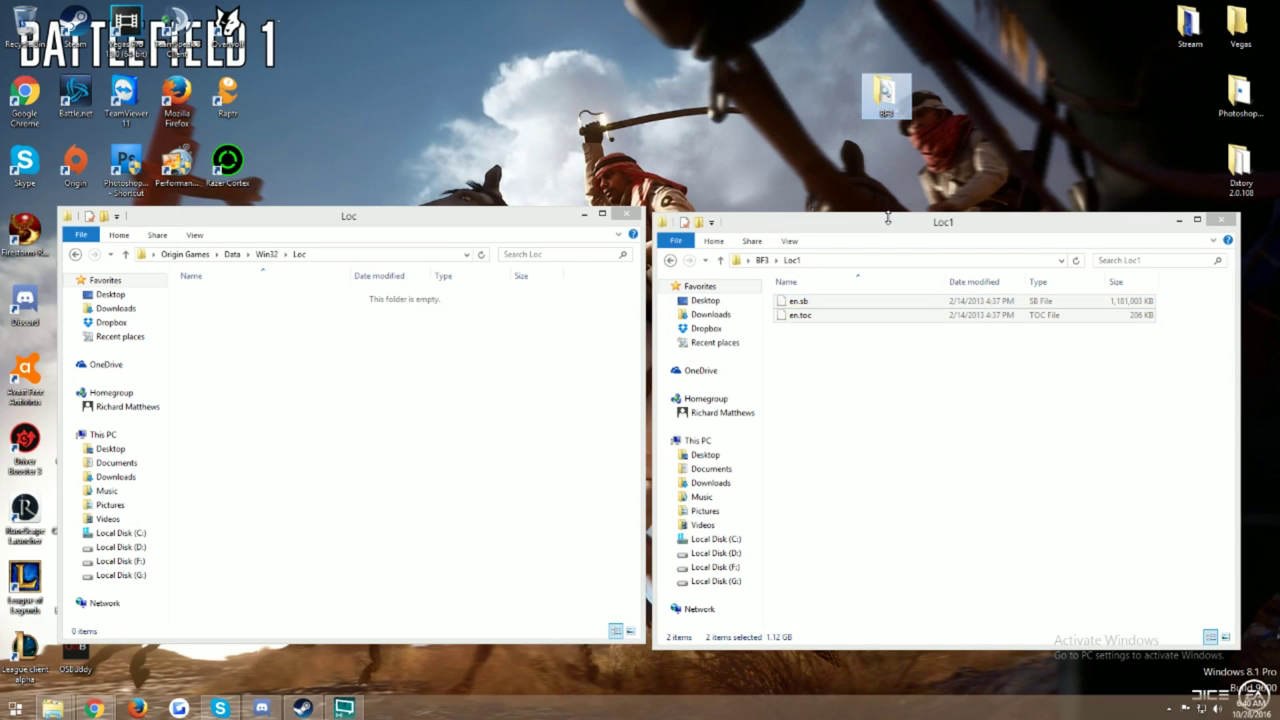
left_click(858, 375)
key("BackSpace")
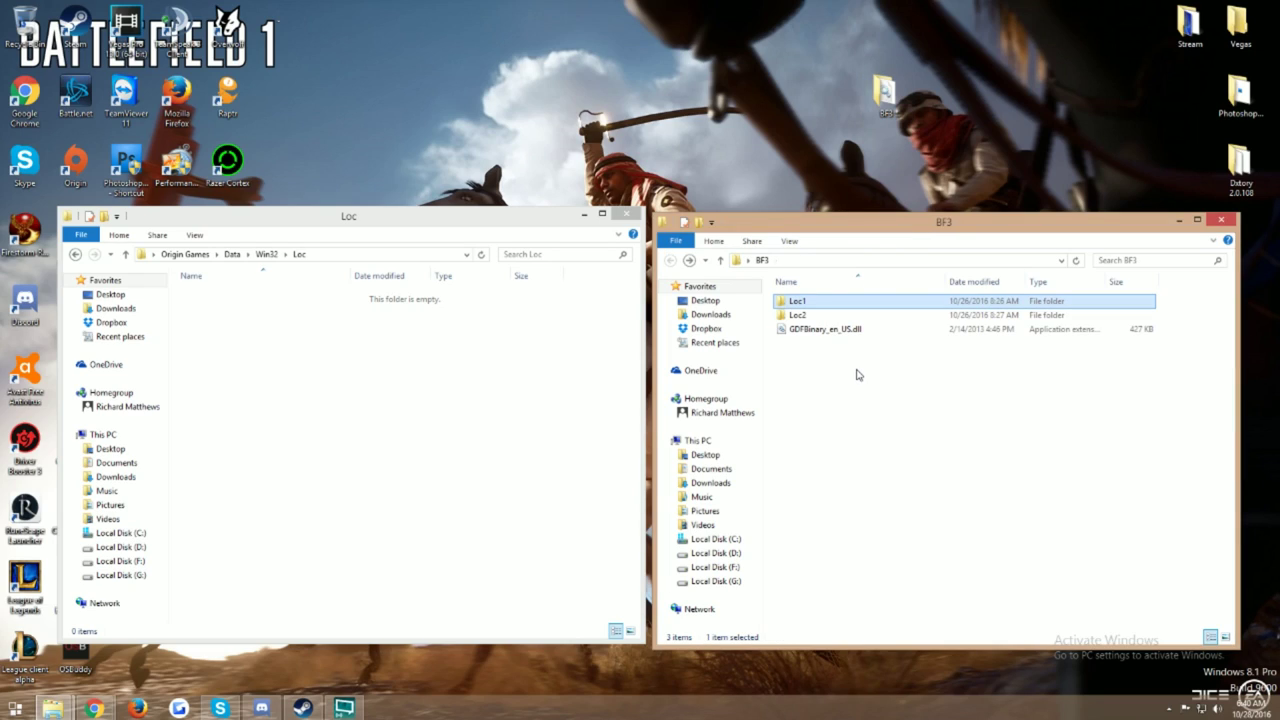
double_click(814, 302)
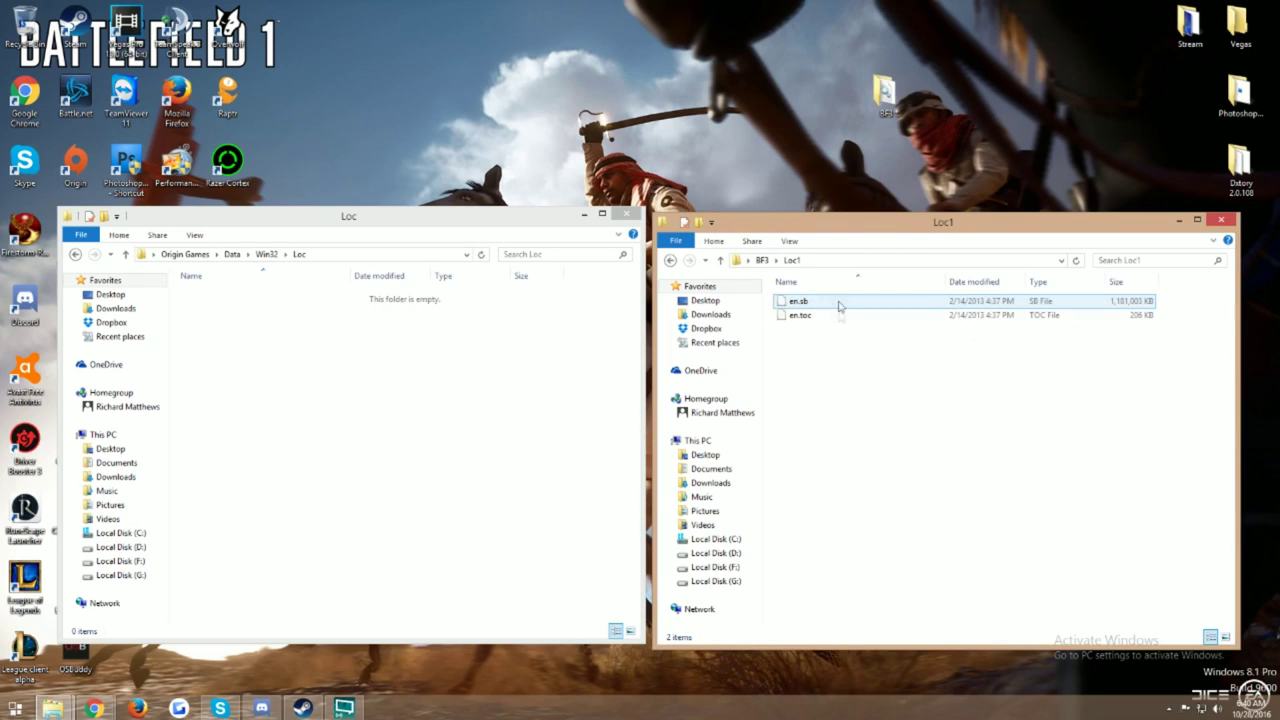
left_click(347, 342)
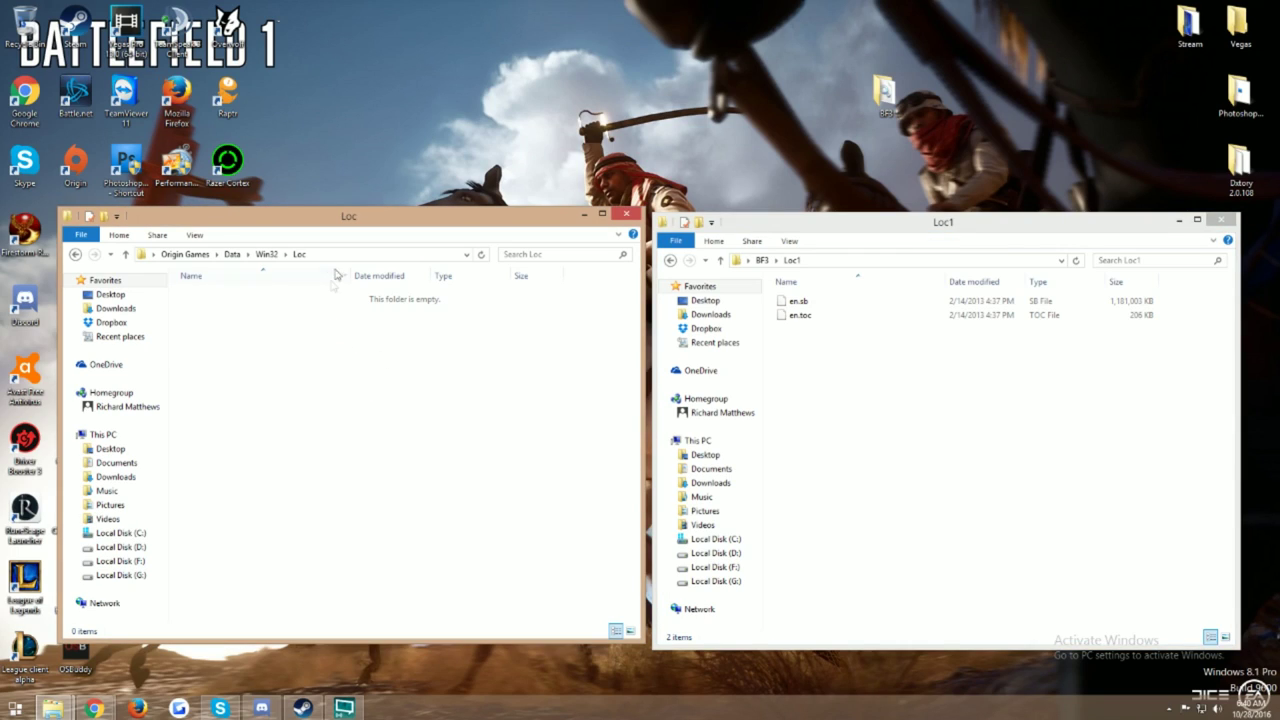
Open Origin Games' Update > Patch > Data > Win32 > Loc folder in the left window.
left_click(186, 254)
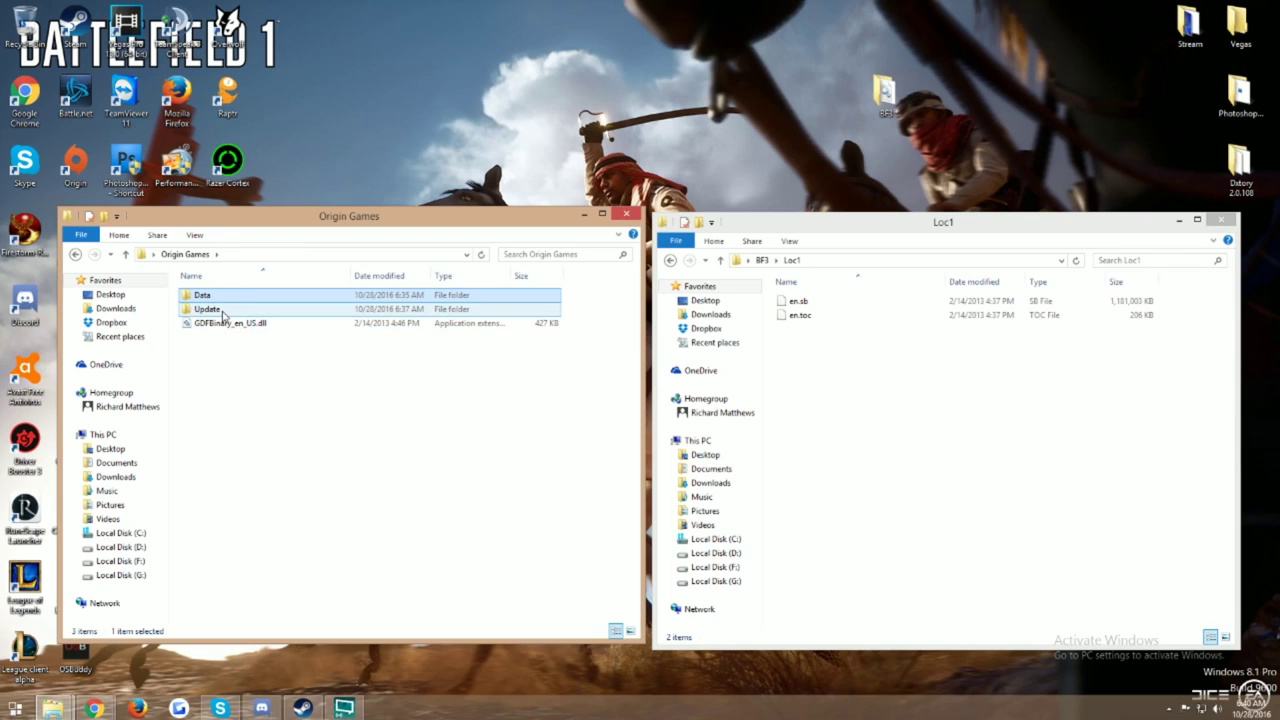
double_click(217, 311)
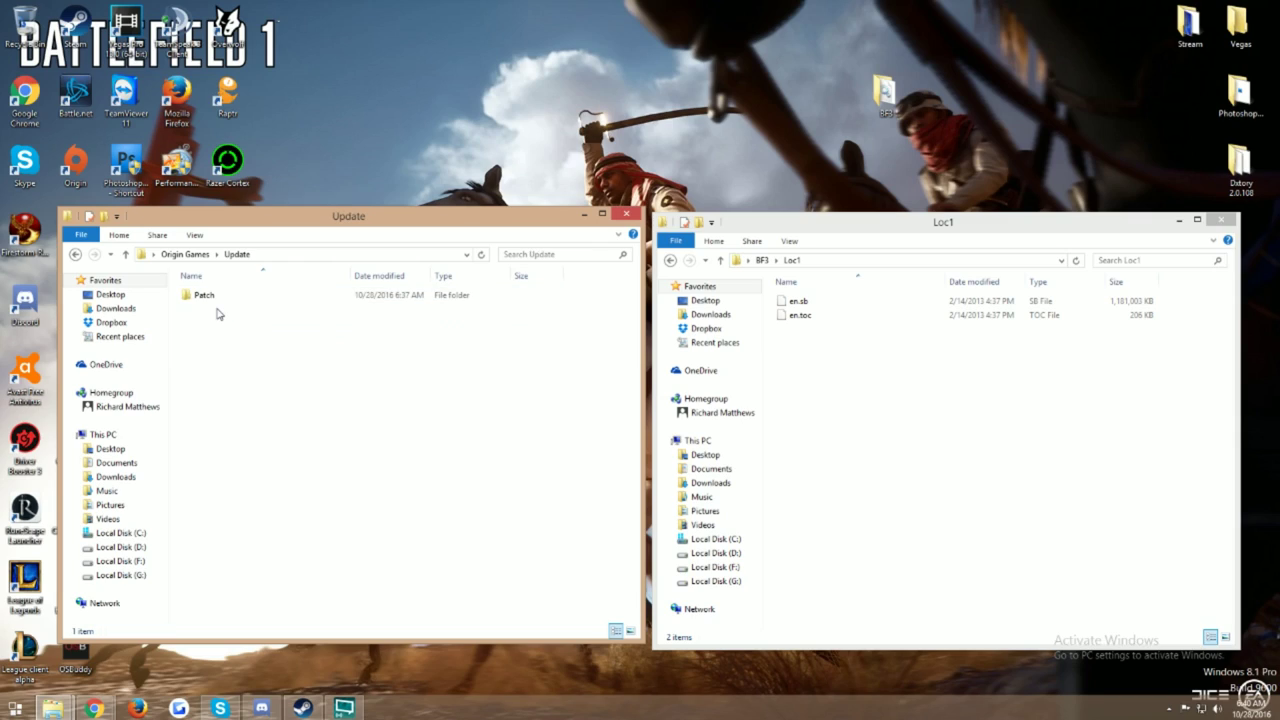
left_click(206, 299)
double_click(206, 299)
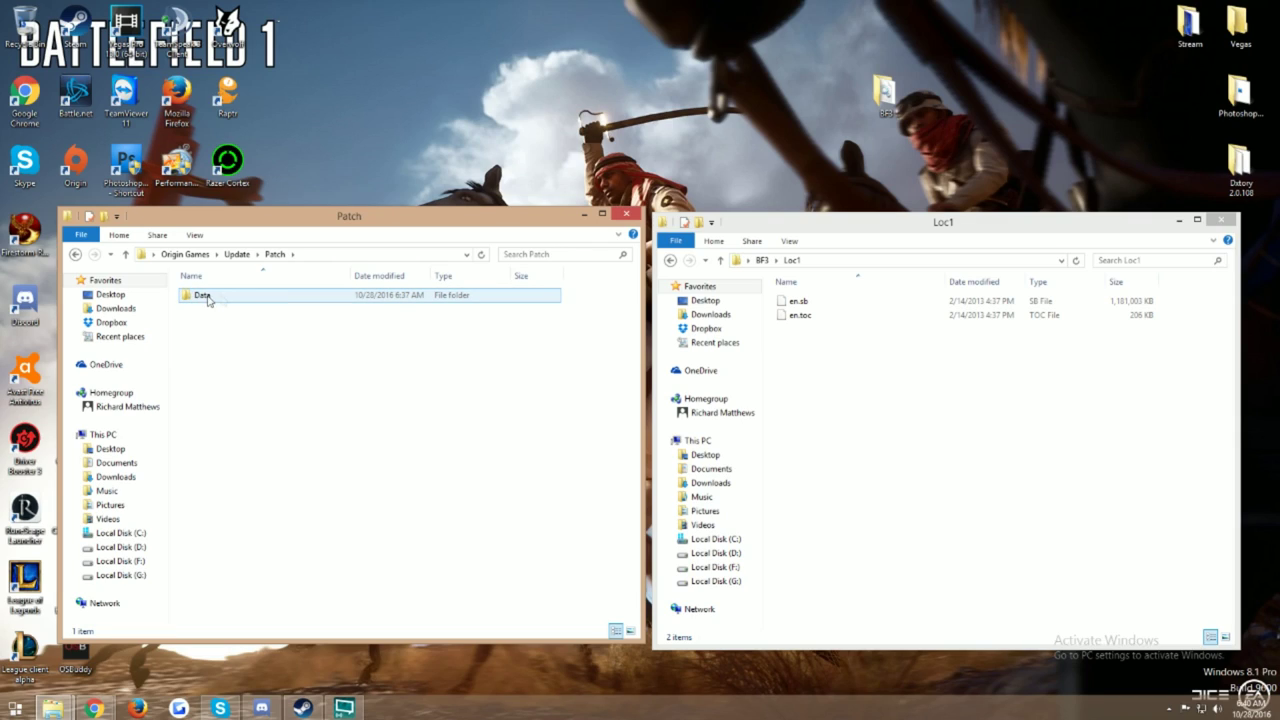
double_click(206, 301)
double_click(207, 297)
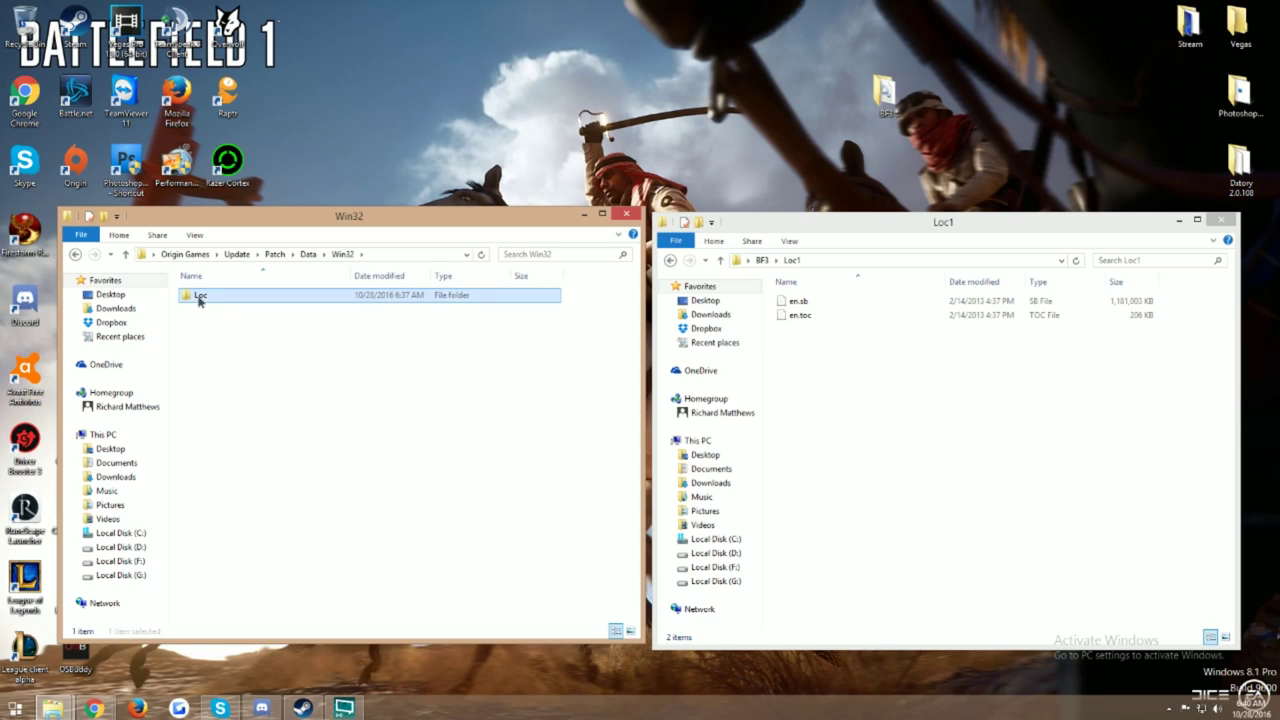
double_click(205, 298)
Check en.sb and en.toc in BF3's Loc2 folder, then return to BF3.
left_click(805, 315)
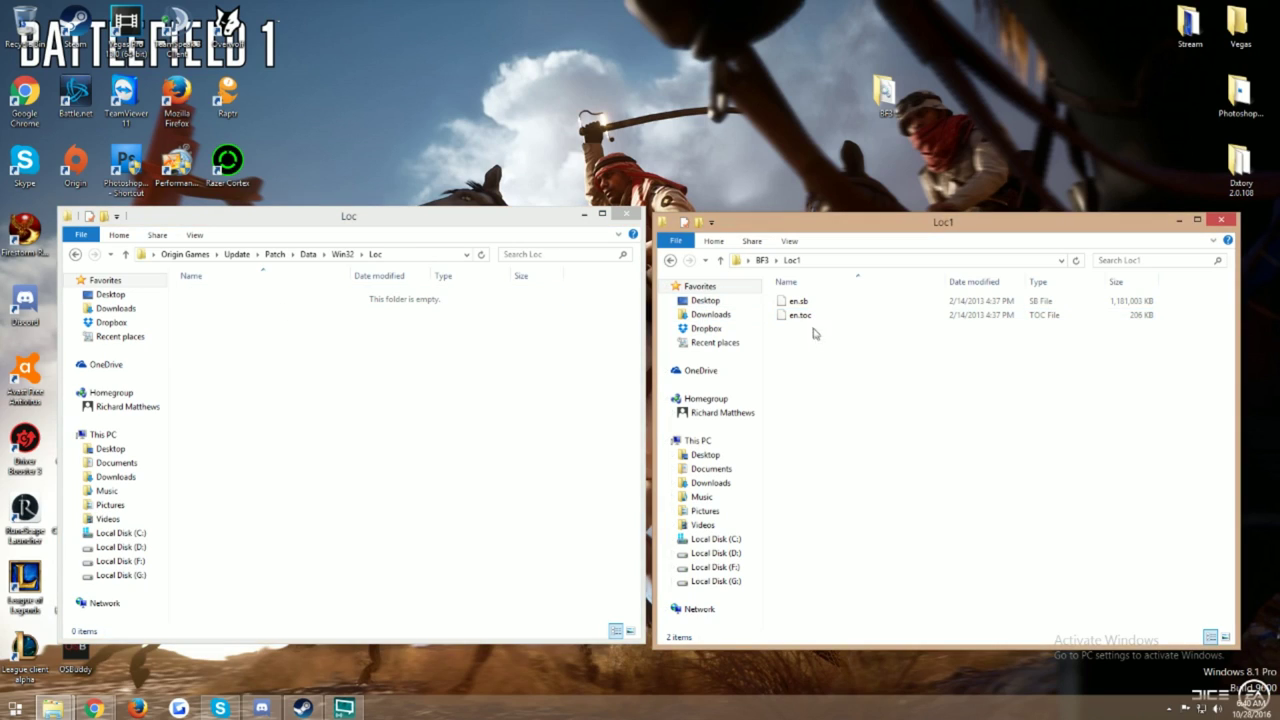
key("BackSpace")
double_click(812, 317)
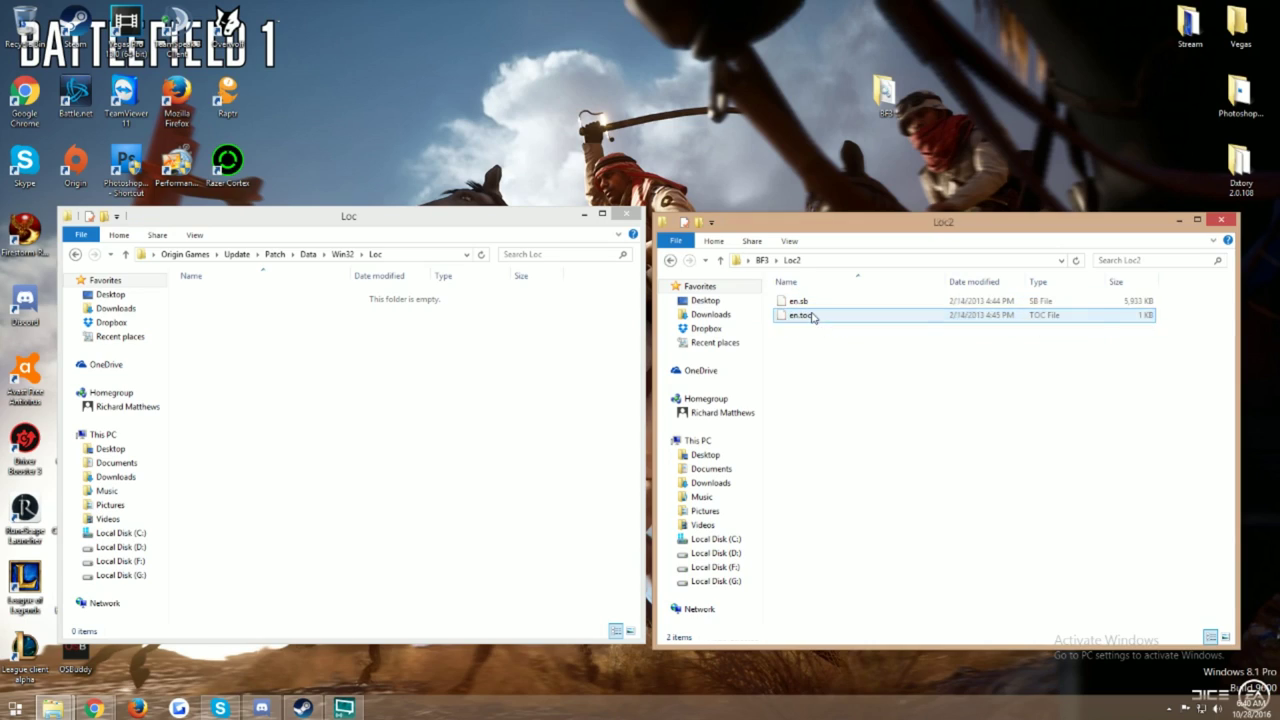
left_click_drag(814, 337, 805, 307)
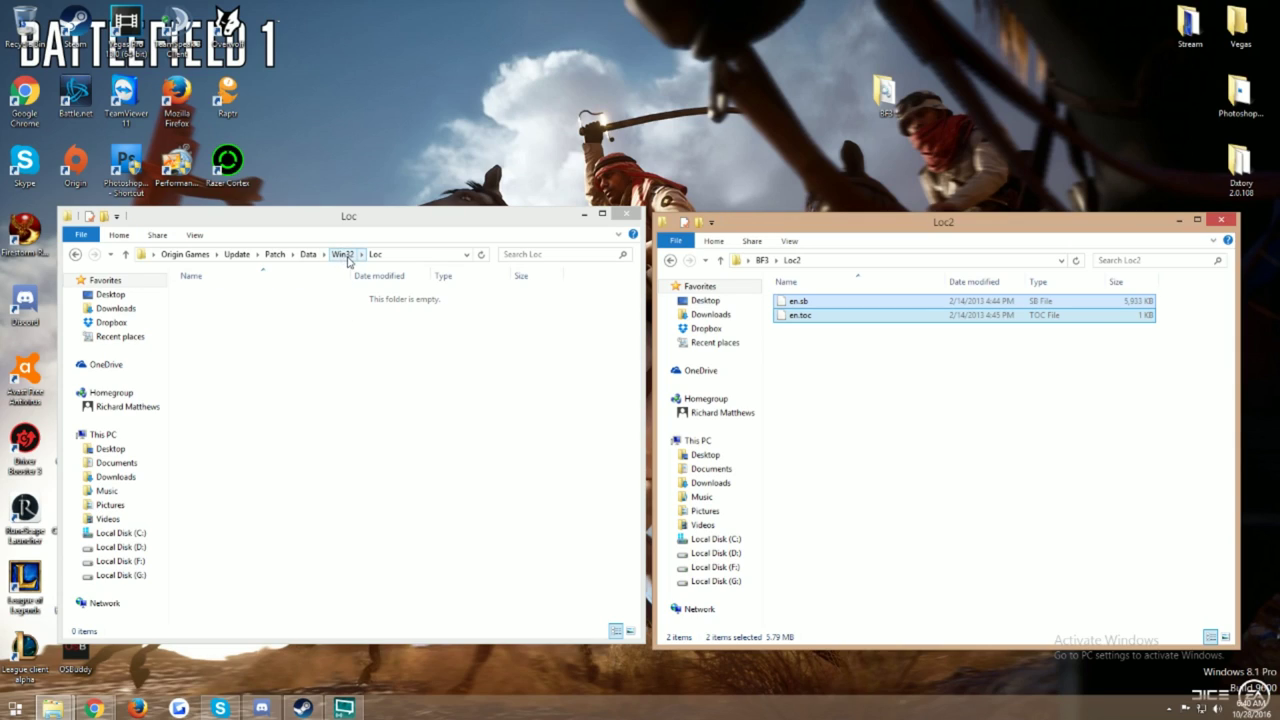
left_click(830, 361)
key("BackSpace")
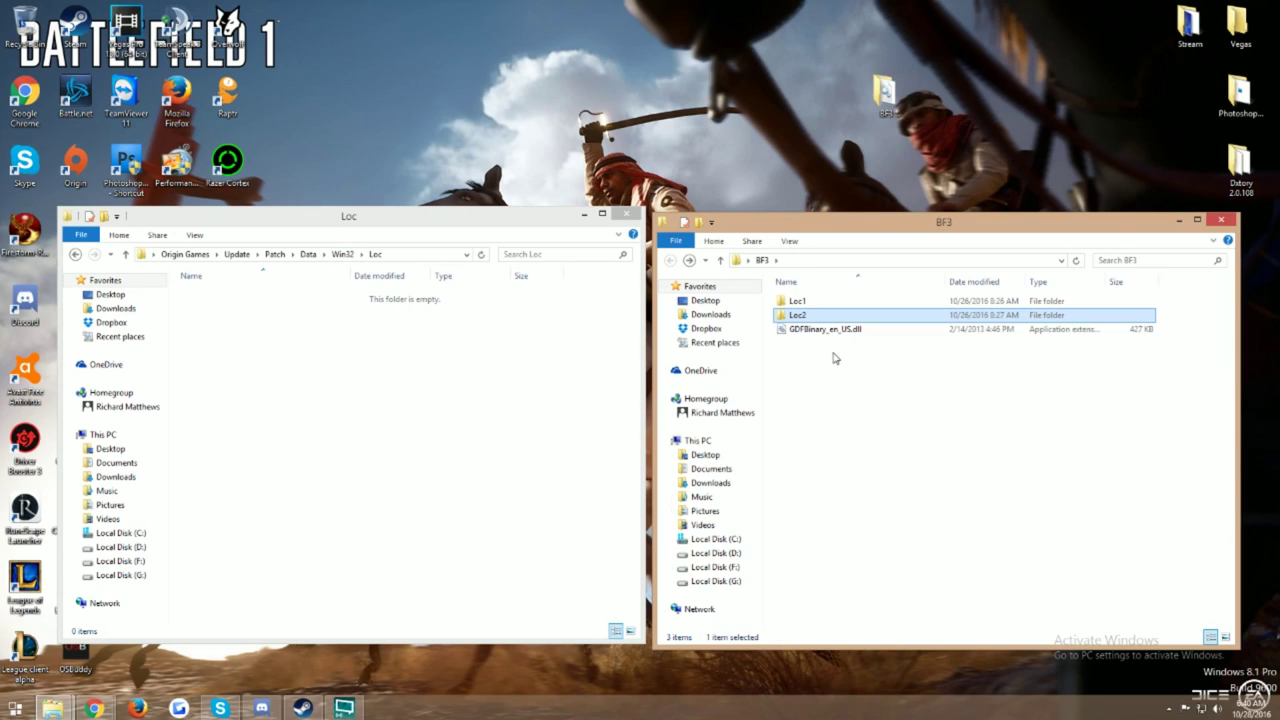
Compare GDFBinary_en_US.dll in the top Origin Games folder against BF3's copy.
left_click(457, 357)
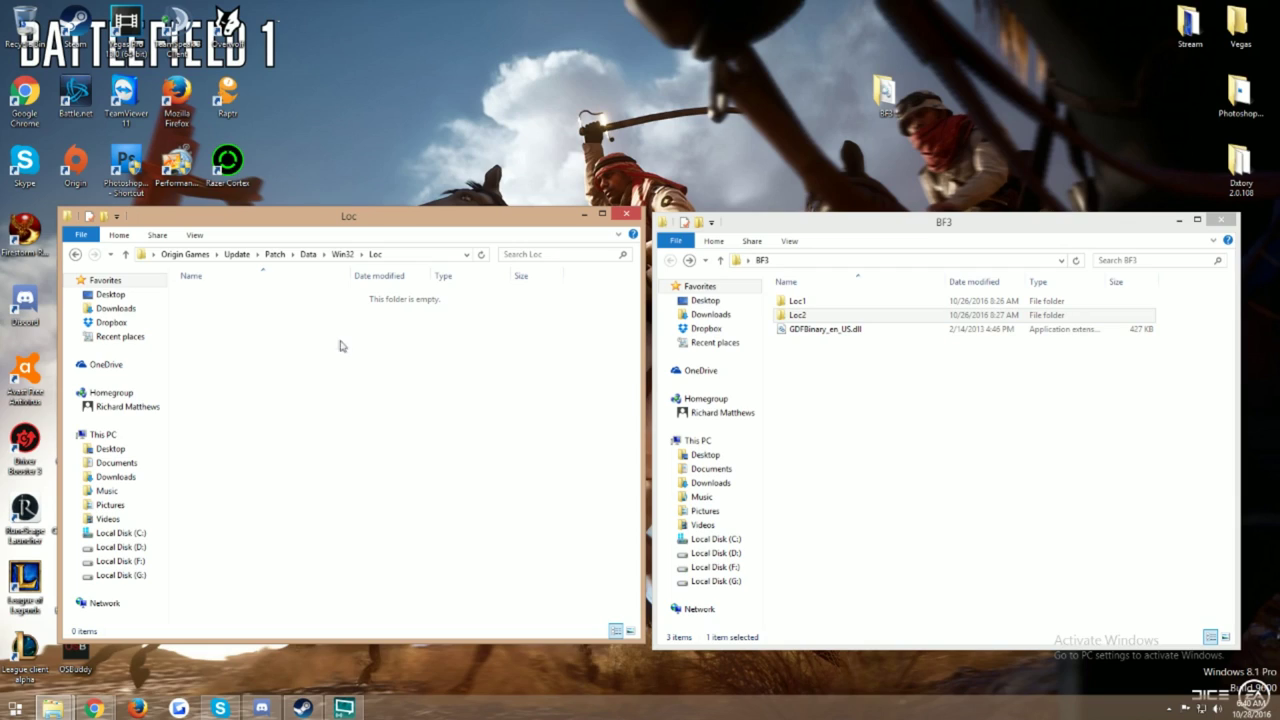
left_click(188, 255)
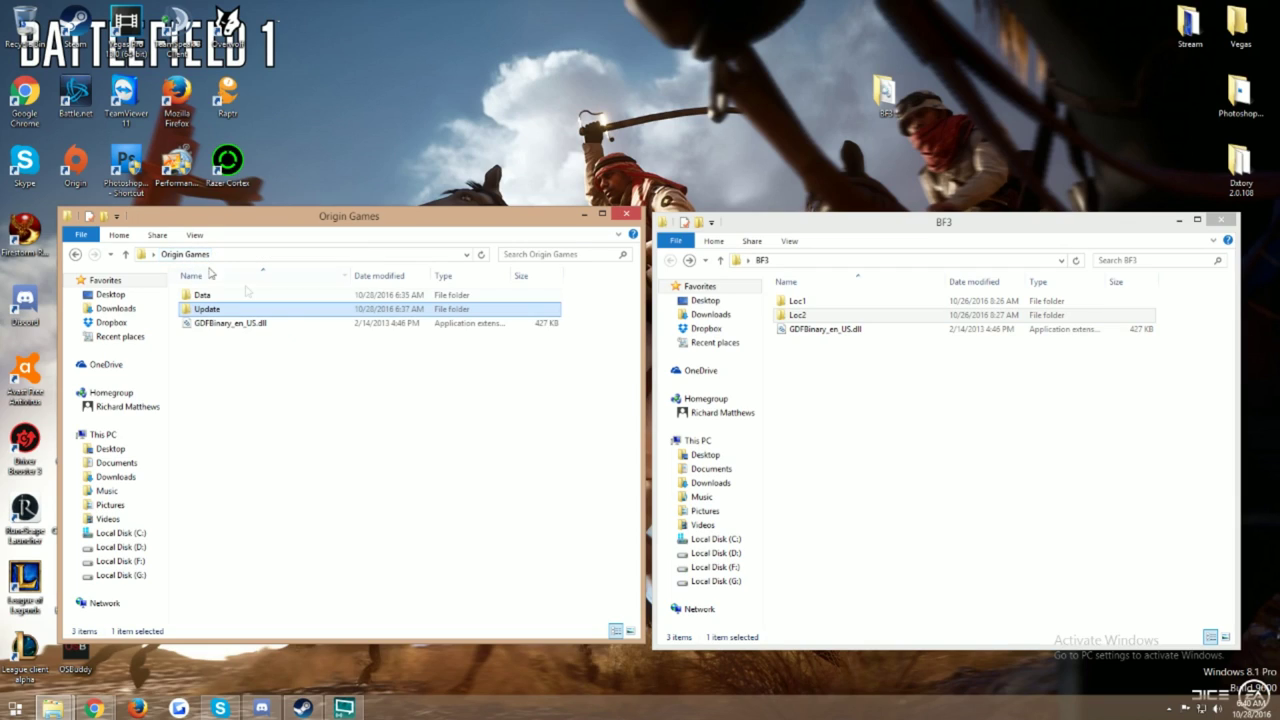
left_click(226, 325)
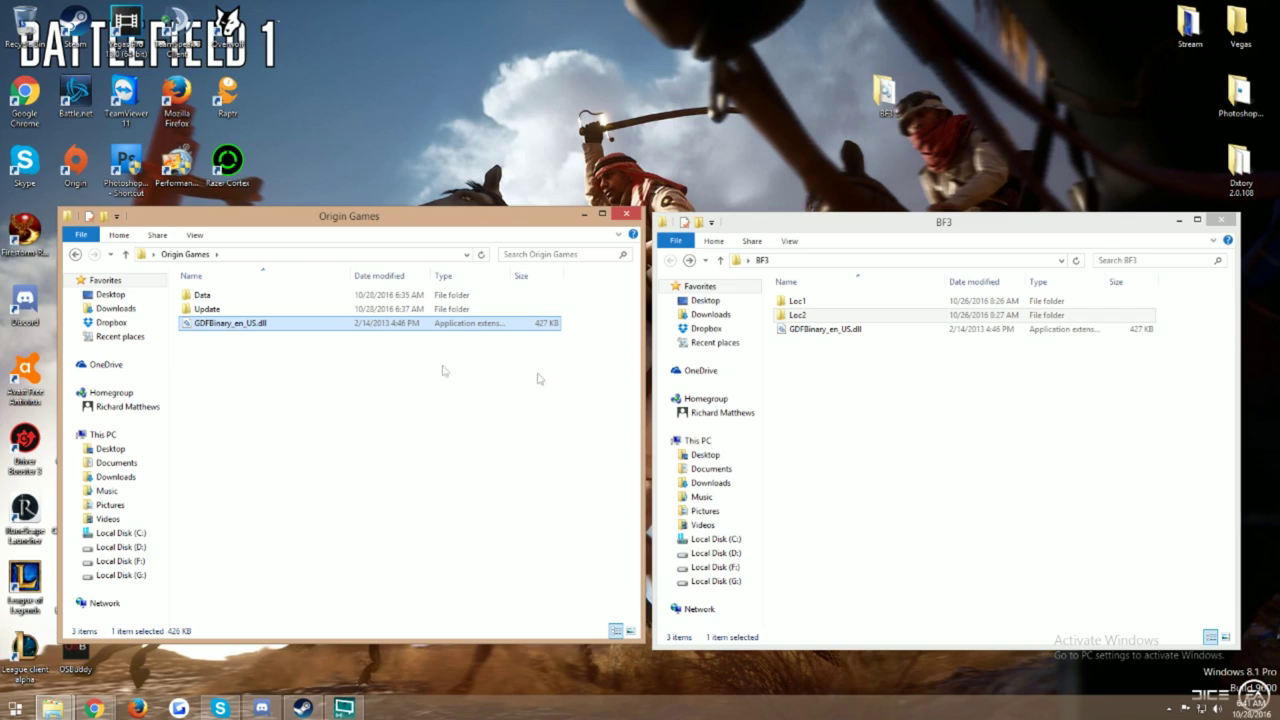
left_click(858, 360)
left_click(844, 339)
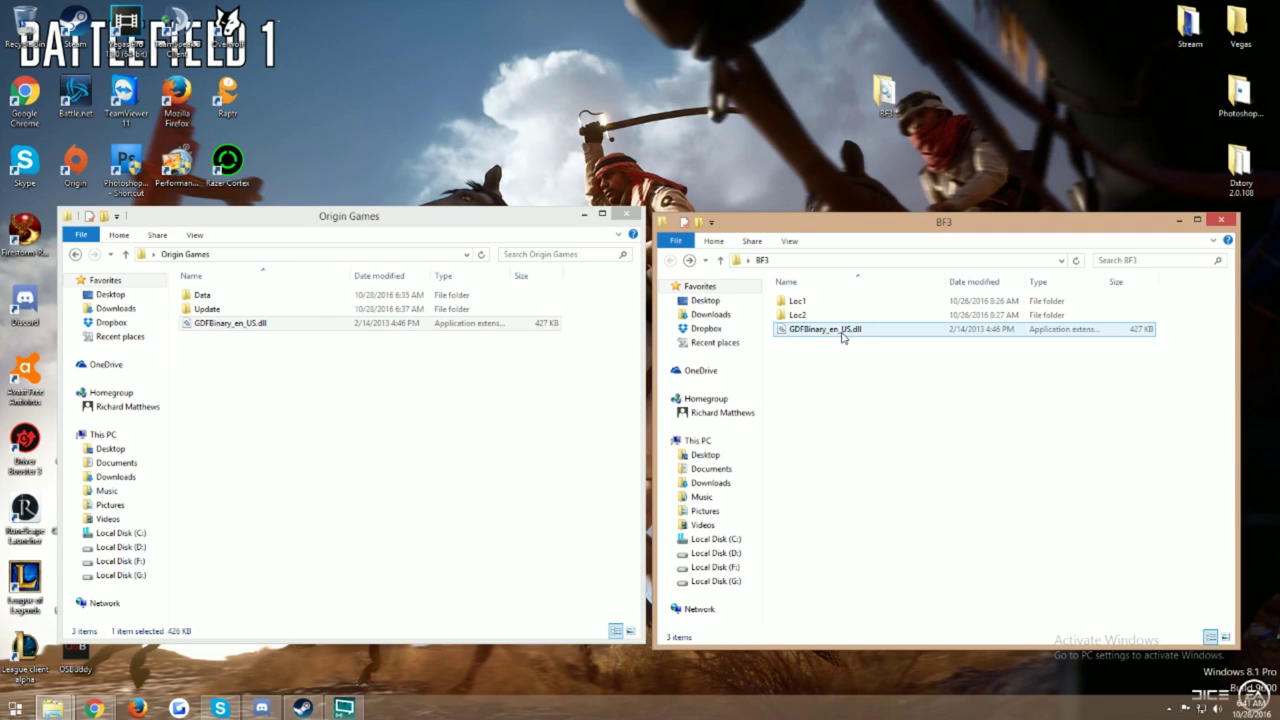
left_click(843, 337)
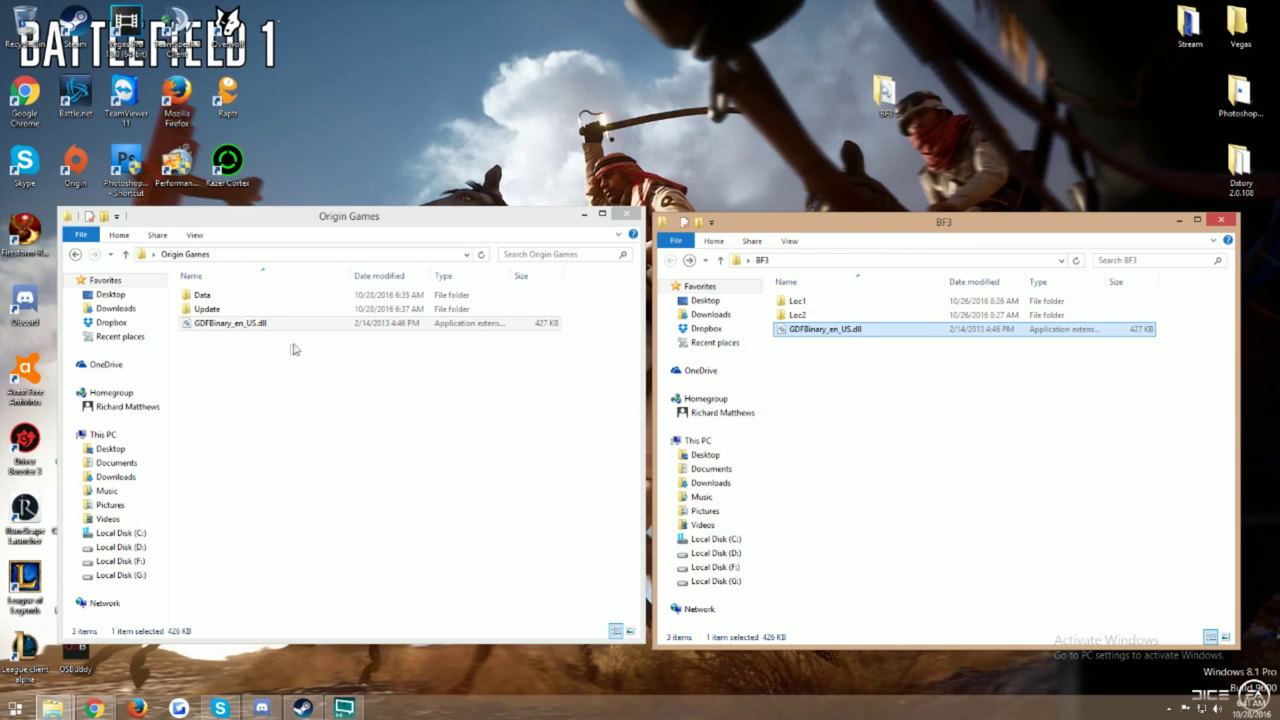
left_click(249, 390)
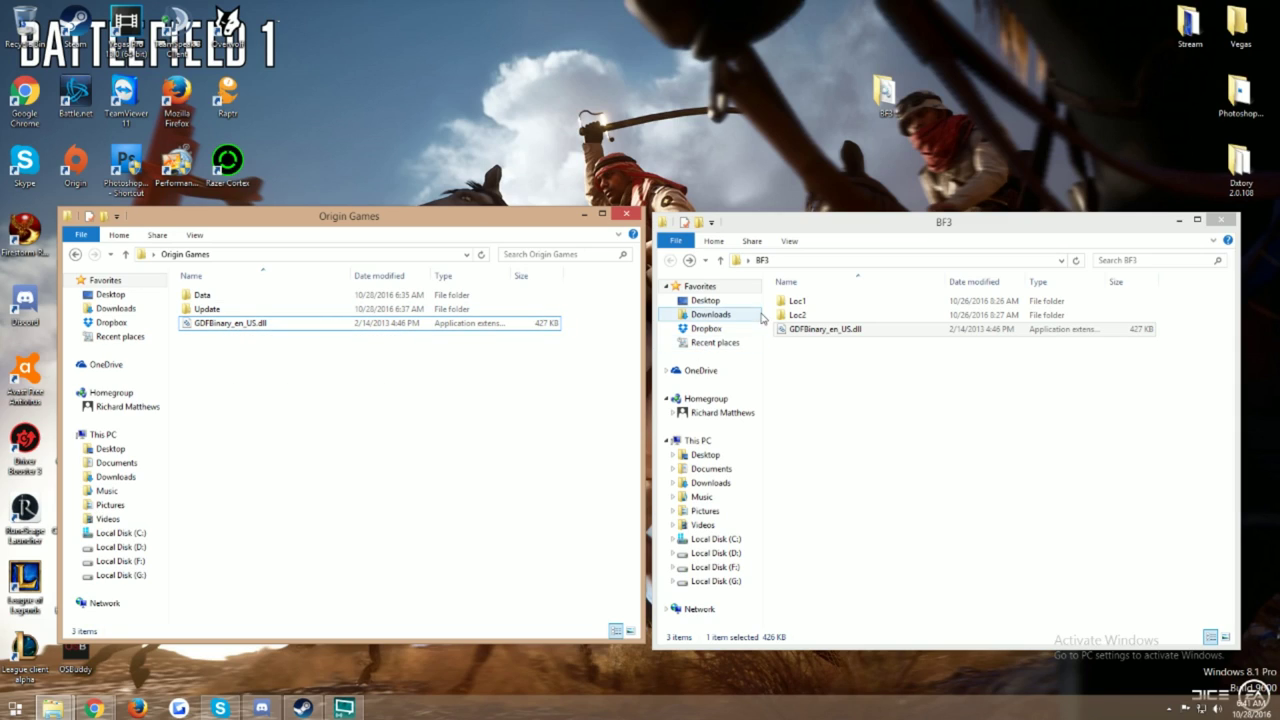
double_click(817, 305)
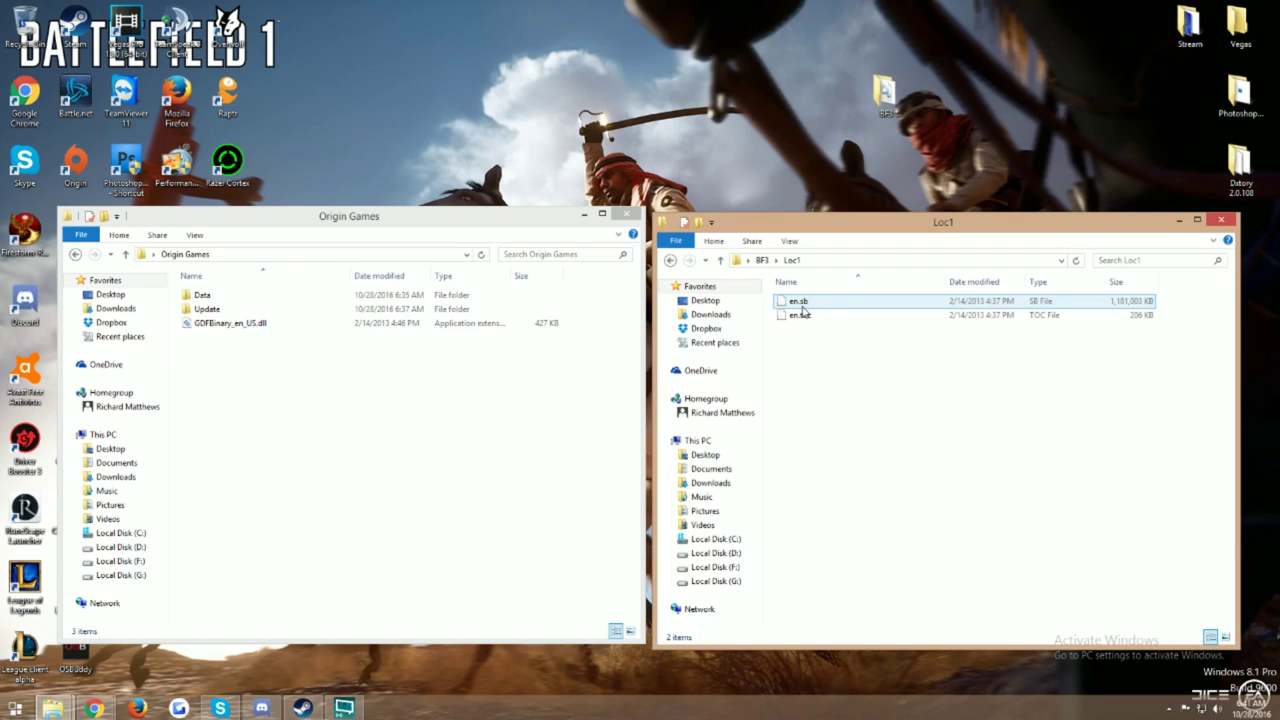
double_click(810, 303)
left_click(800, 315)
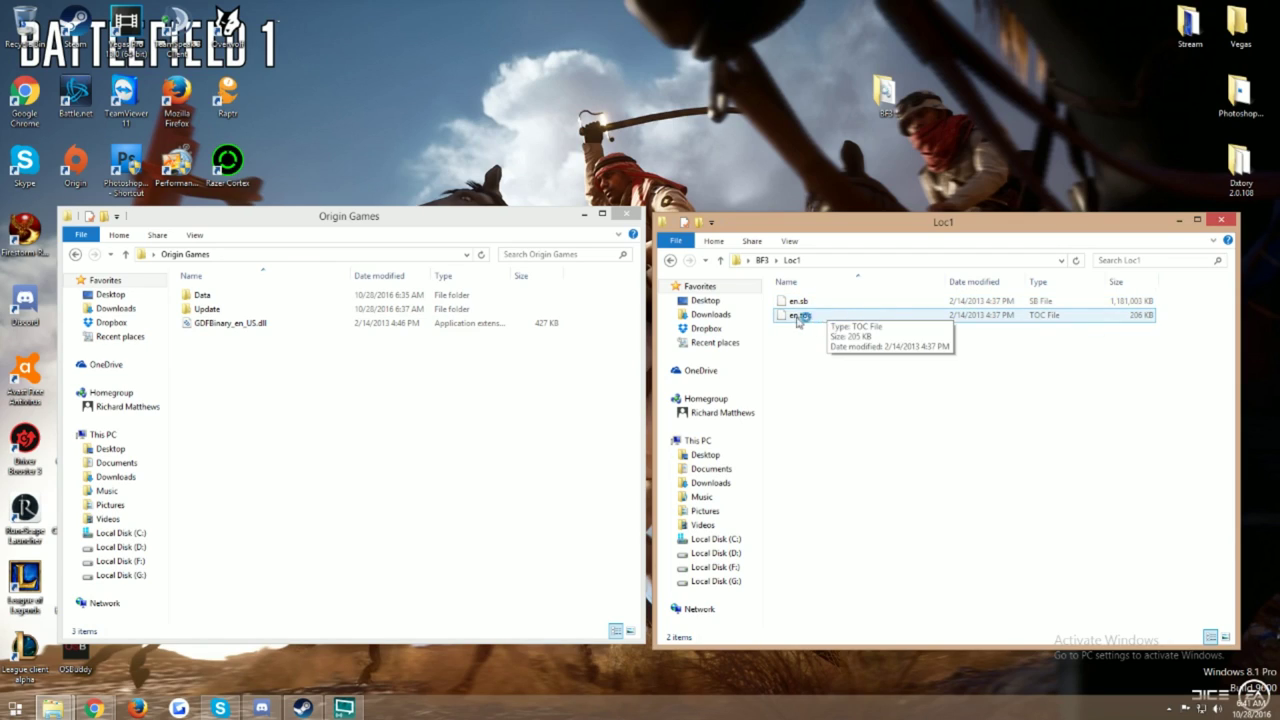
left_click(815, 337)
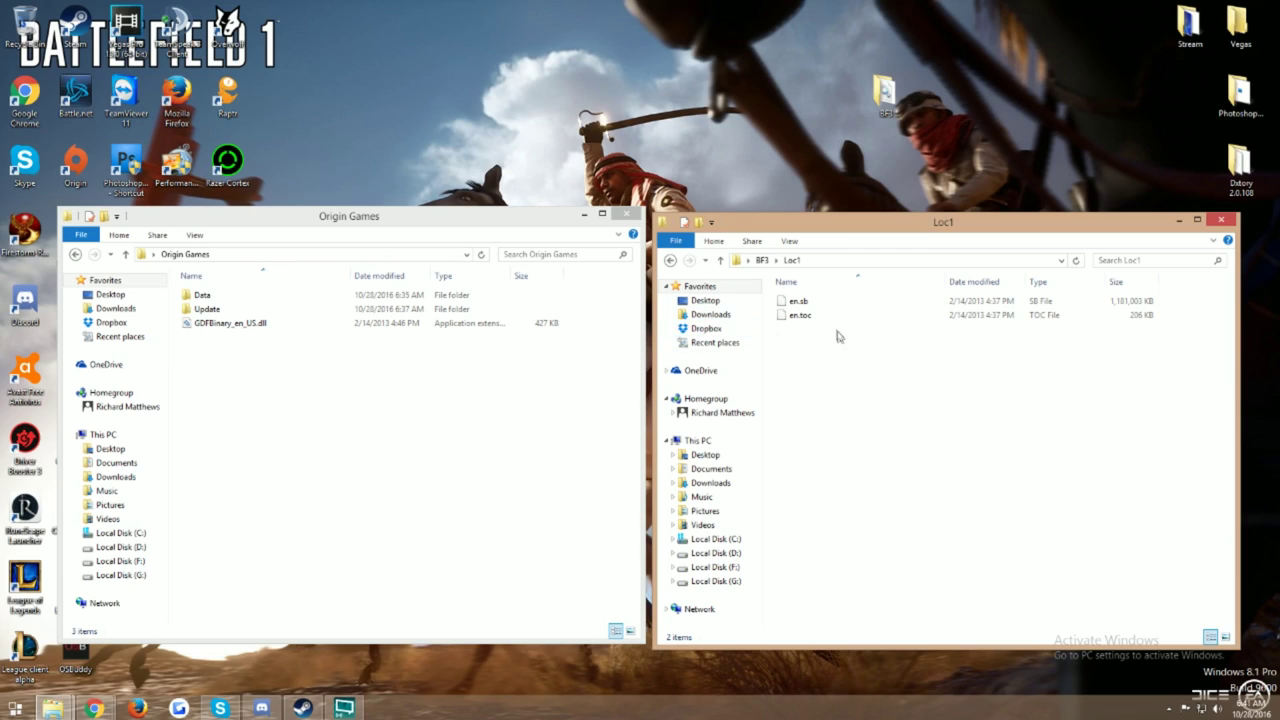
left_click_drag(840, 338, 812, 303)
left_click(812, 338)
key("BackSpace")
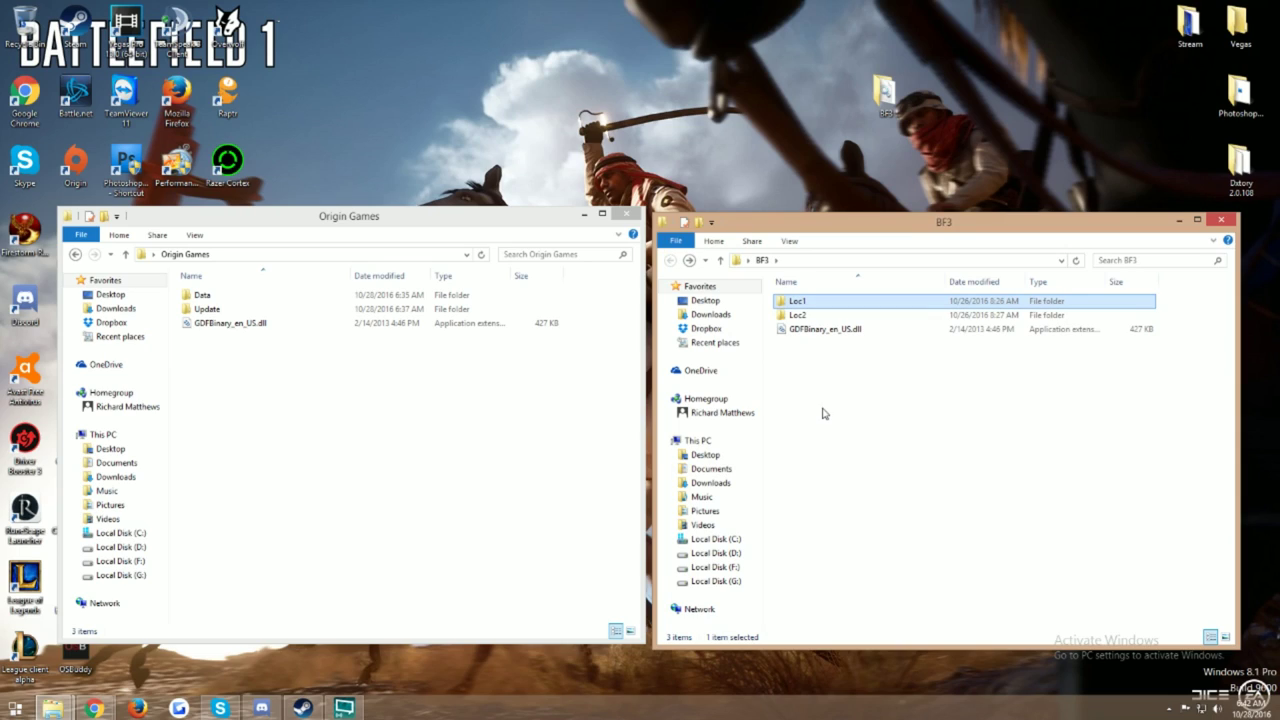
left_click(451, 403)
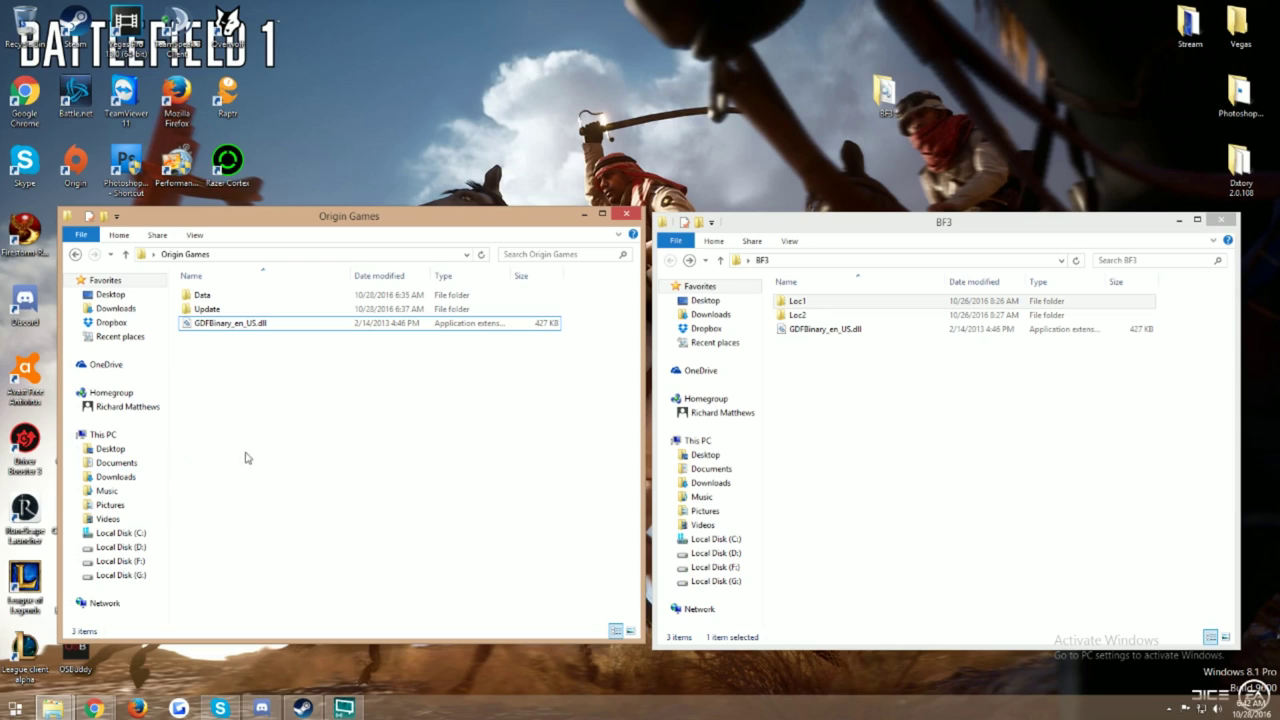
Check the Origin Games folder under C:\Program Files (x86) via This PC.
left_click(100, 434)
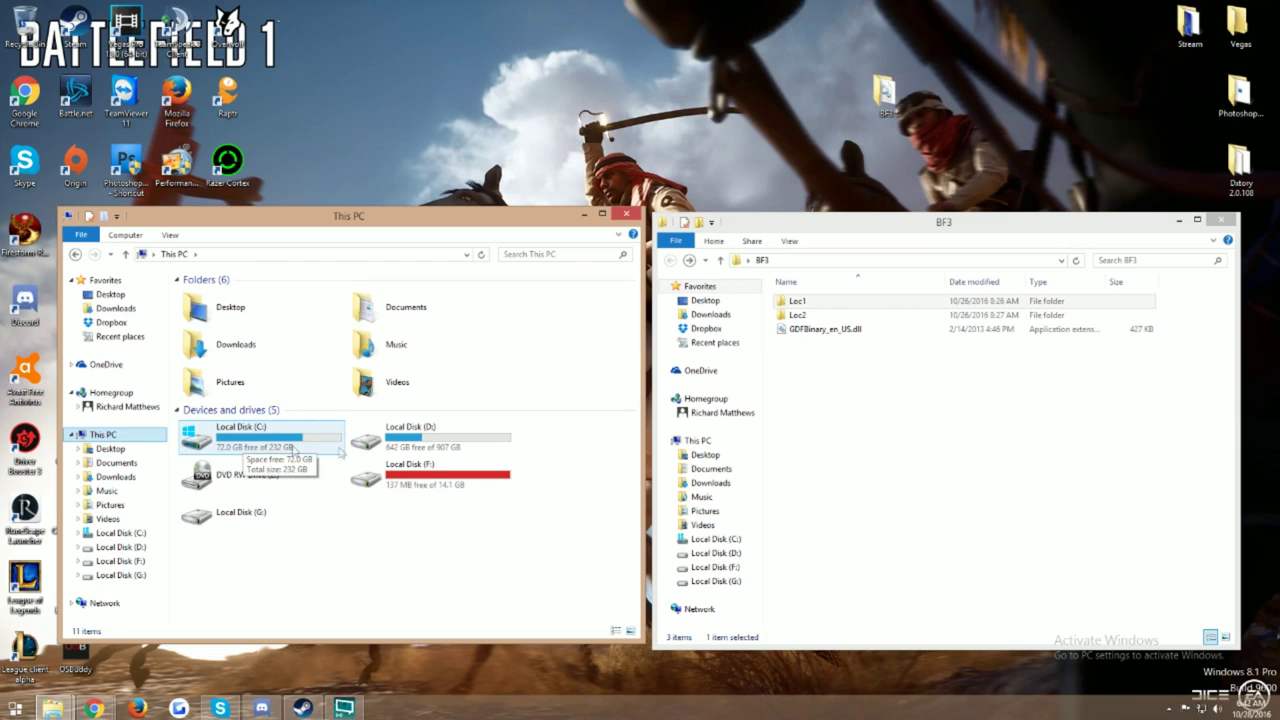
left_click(413, 439)
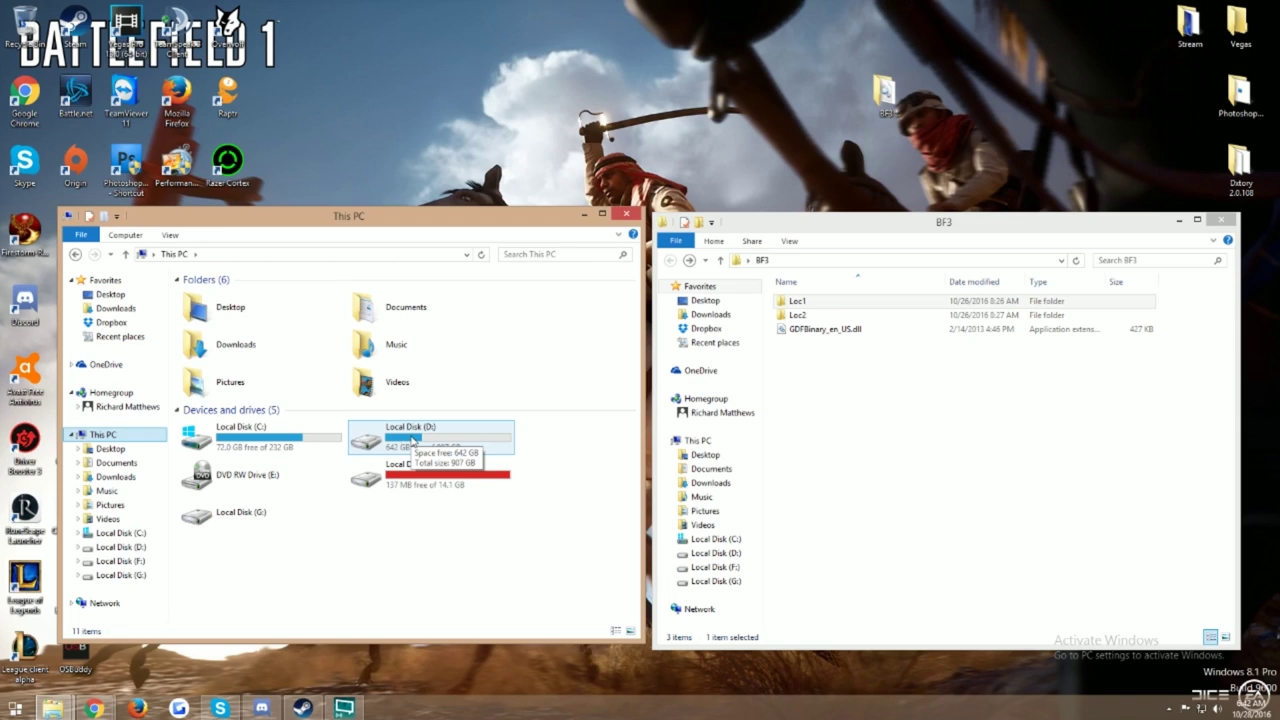
left_click(313, 445)
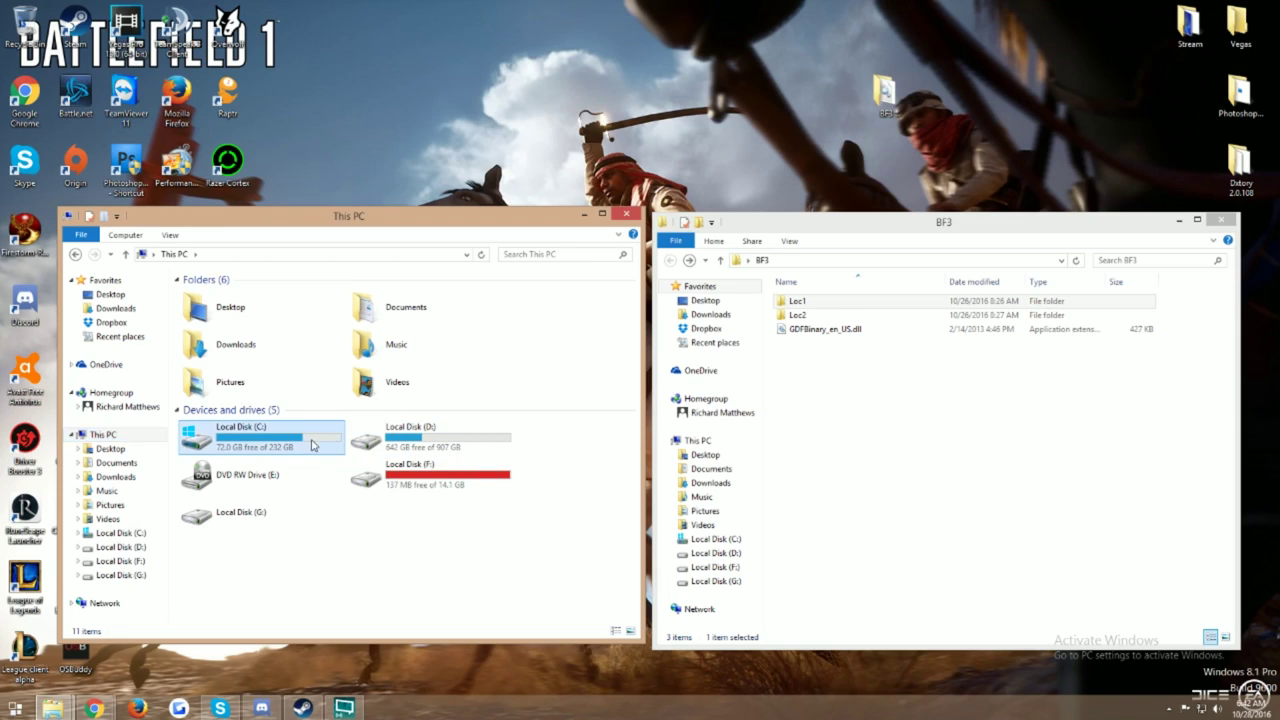
double_click(249, 441)
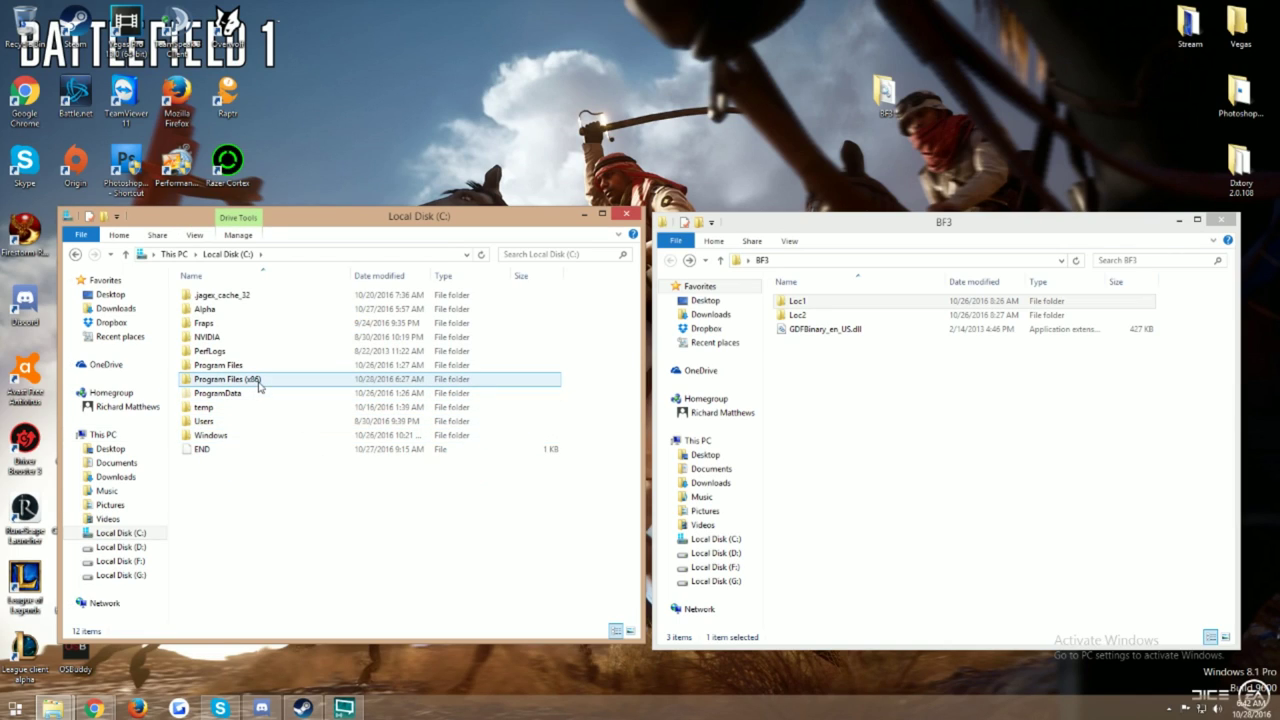
double_click(258, 385)
scroll(265, 400, "down", 8)
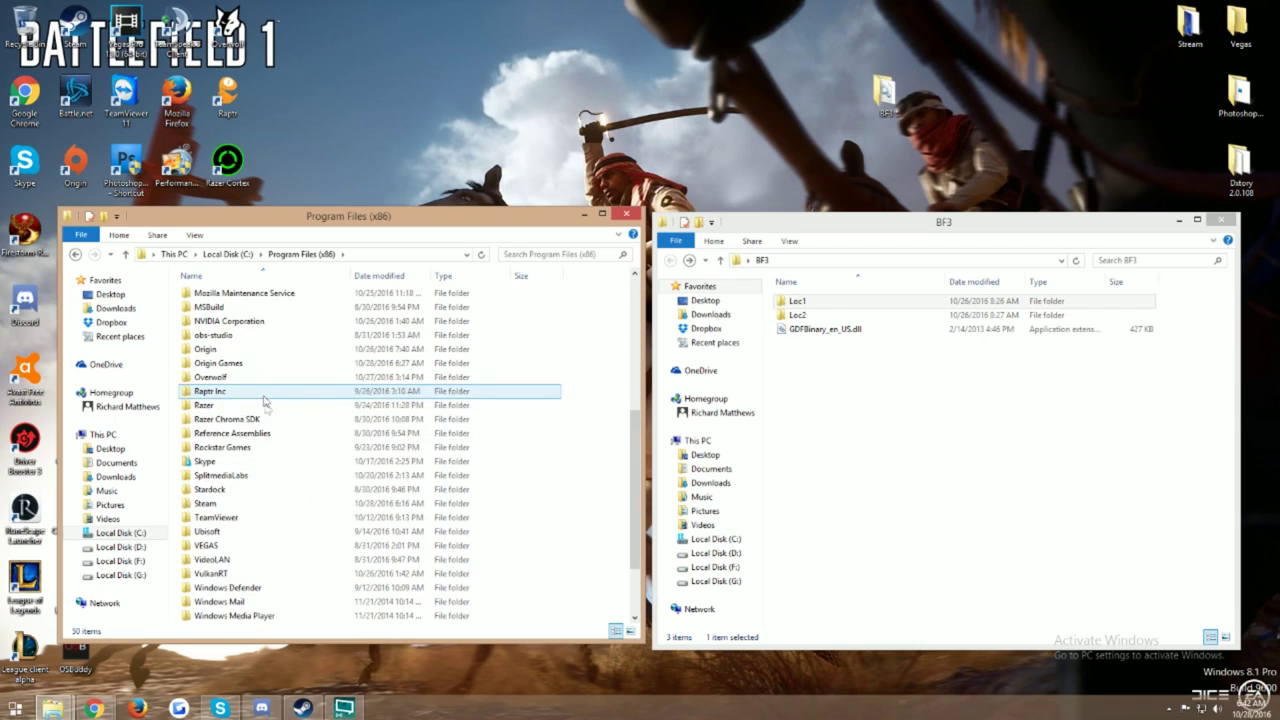
double_click(236, 364)
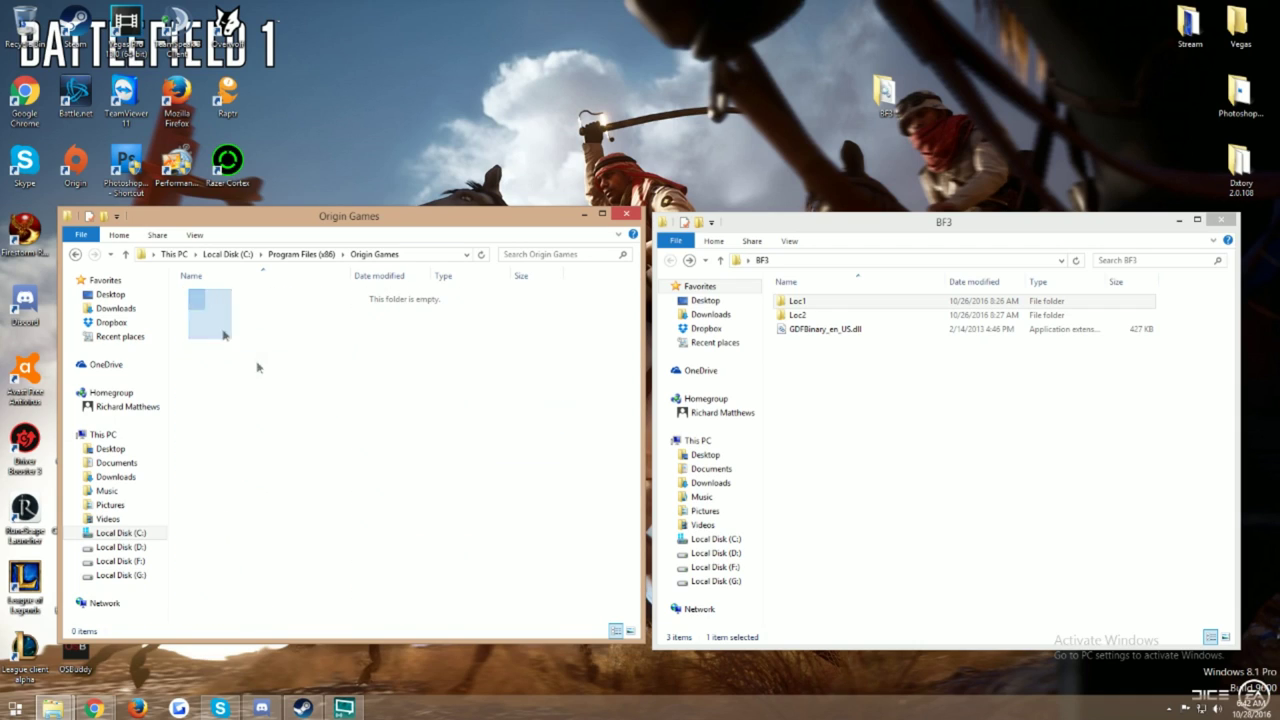
Find it empty and go back up to the Local Disk (C:) root.
left_click_drag(224, 336, 479, 490)
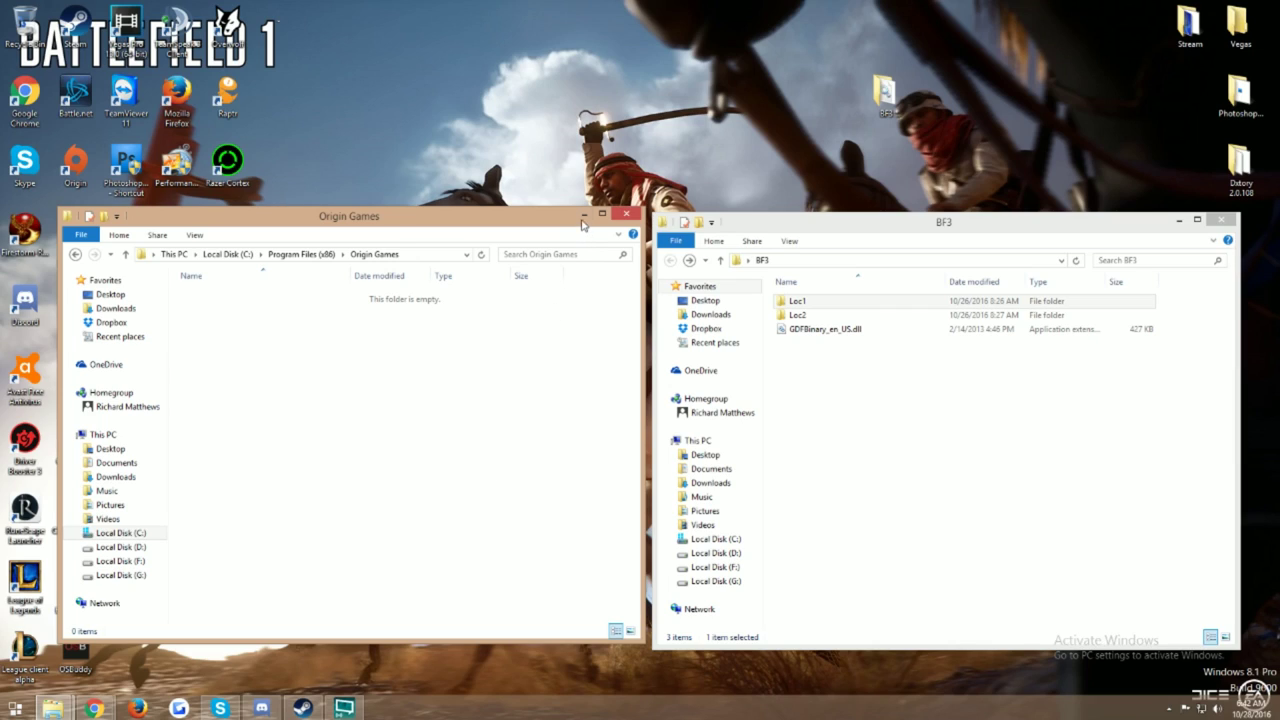
left_click_drag(522, 209, 522, 217)
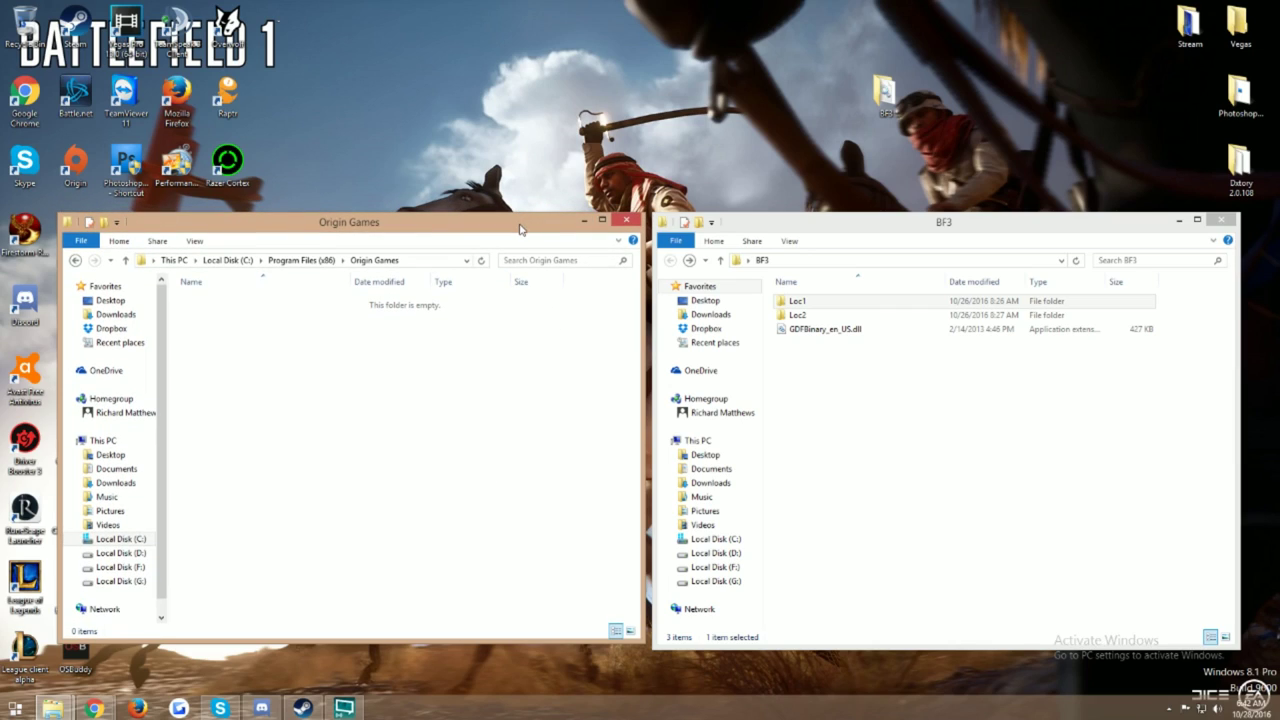
key("alt+Up")
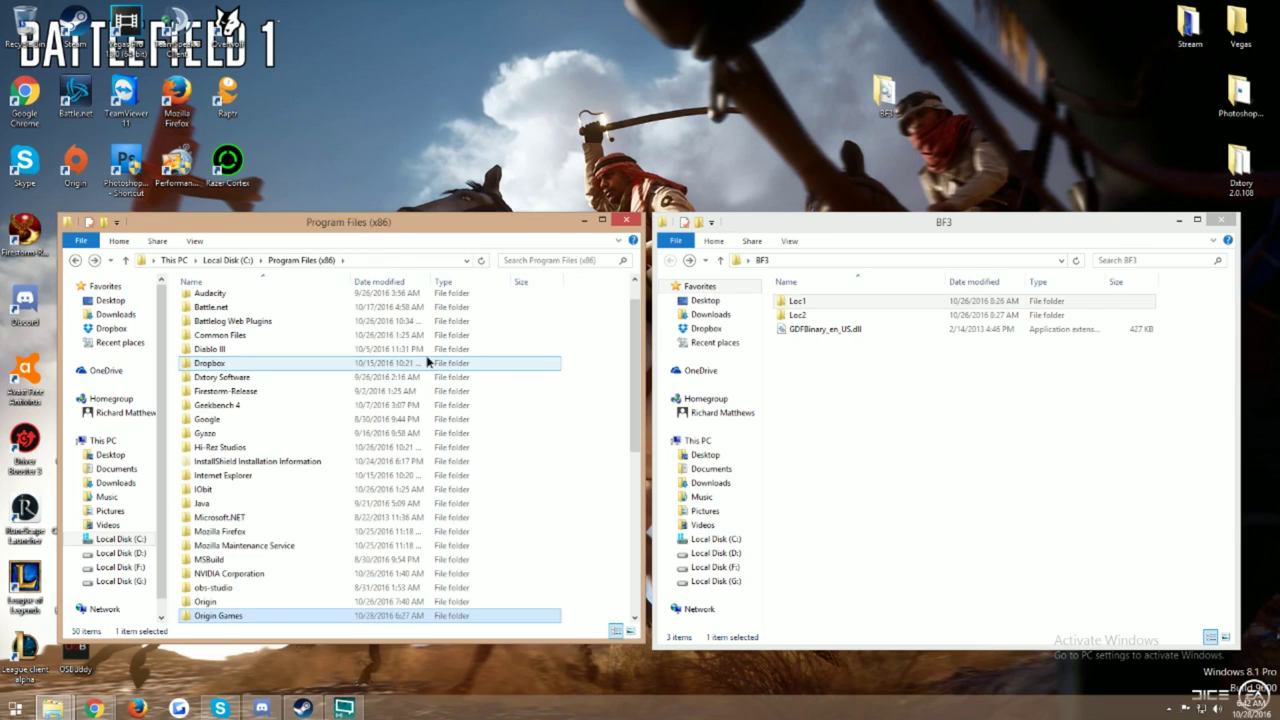
key("alt+Up")
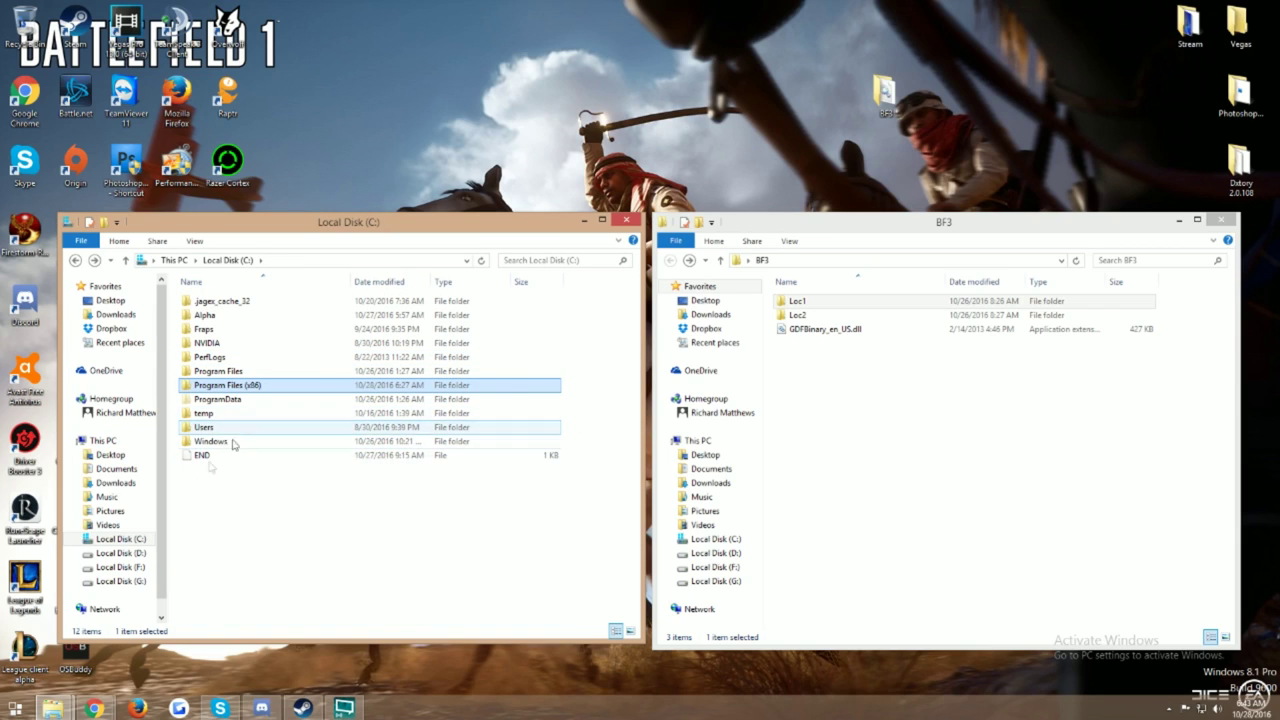
Close the C: window, reopen Origin Games, and shift the BF3 desktop icon left.
left_click(626, 219)
double_click(428, 300)
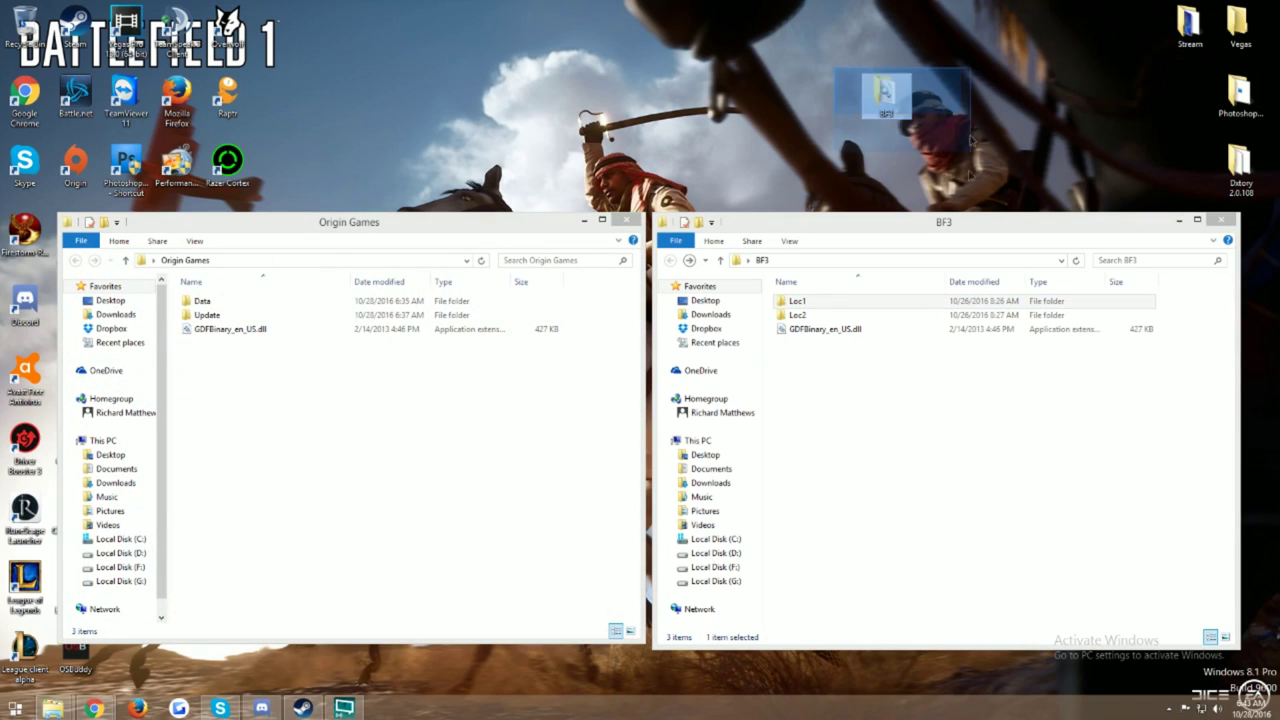
left_click_drag(884, 95, 736, 100)
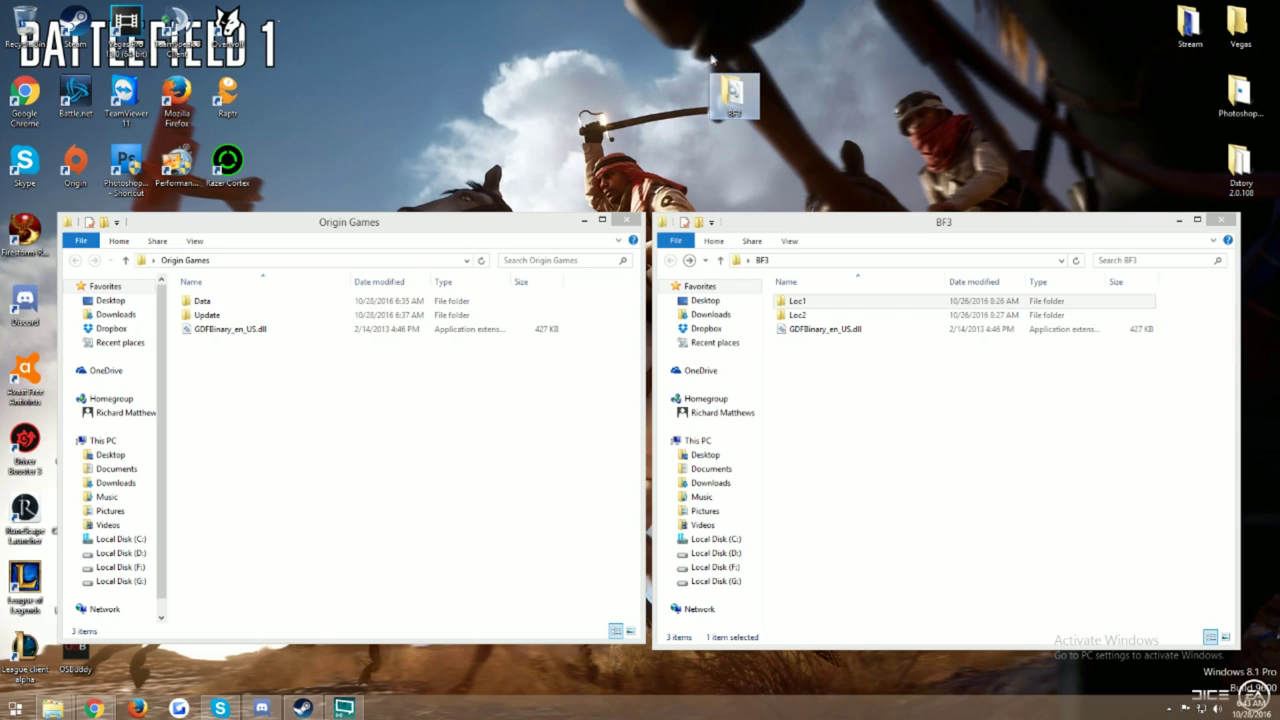
left_click_drag(695, 57, 771, 151)
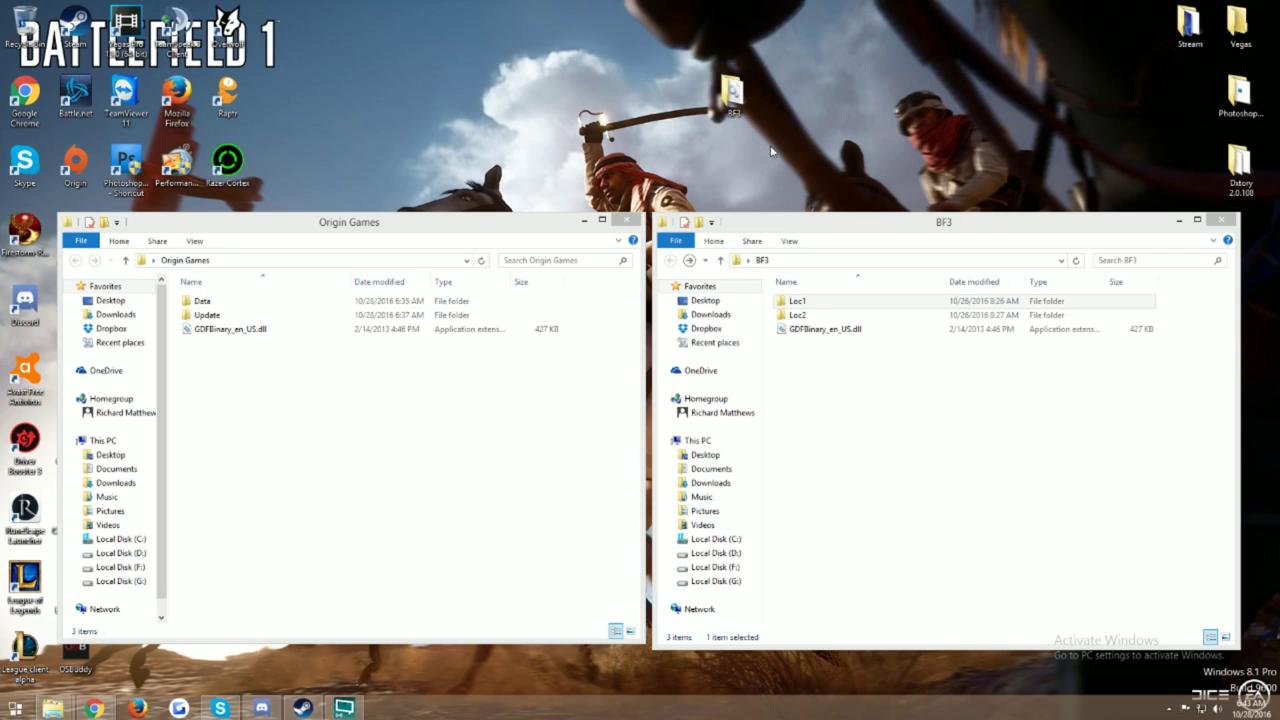
left_click_drag(771, 148, 701, 73)
left_click(682, 84)
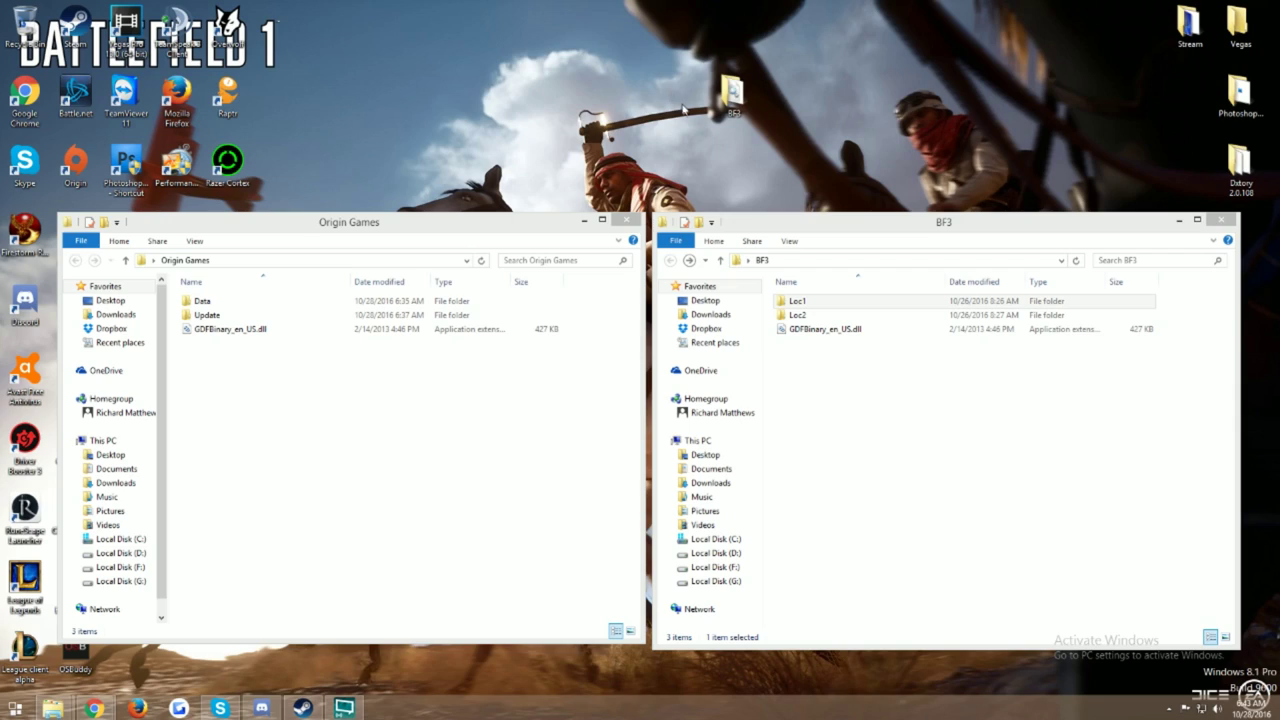